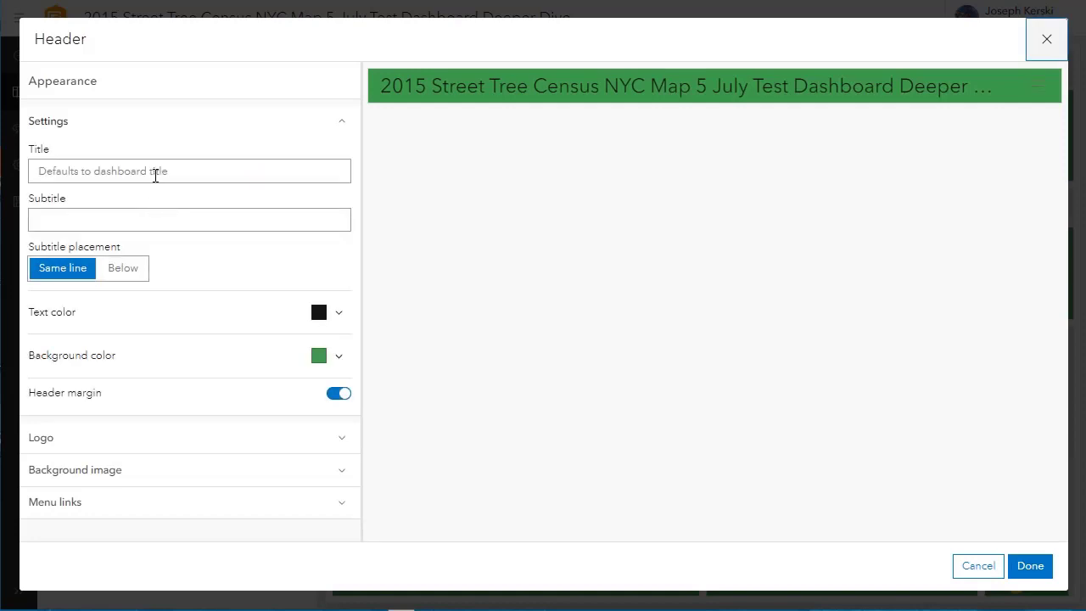
# Set the dashboard header title to "NYC | Trees" and apply the header settings.
pyautogui.click(156, 174)
pyautogui.write('NYC | Trees')
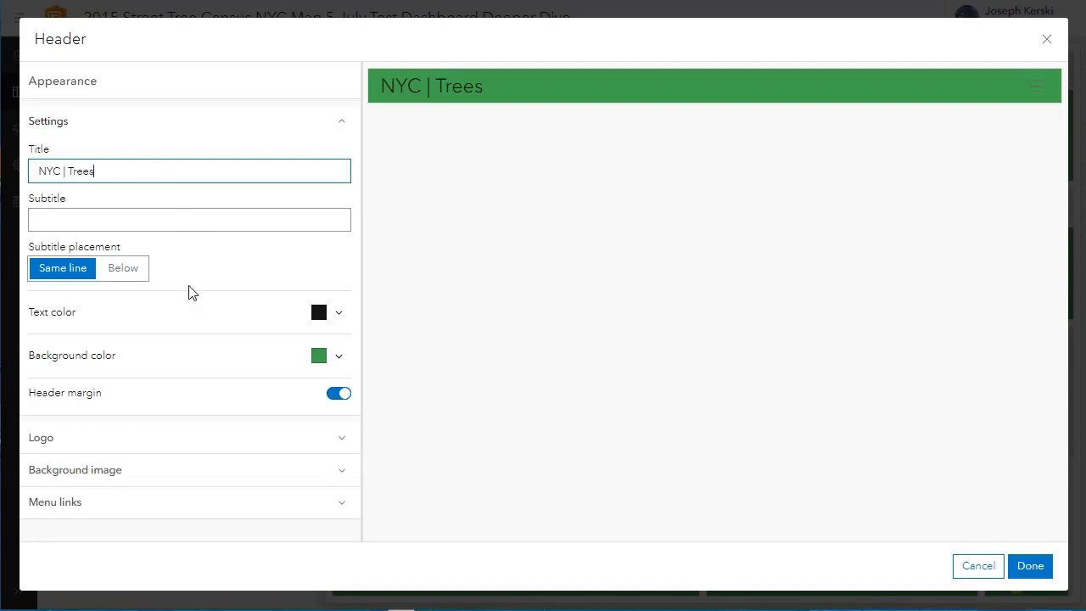
pyautogui.click(1030, 566)
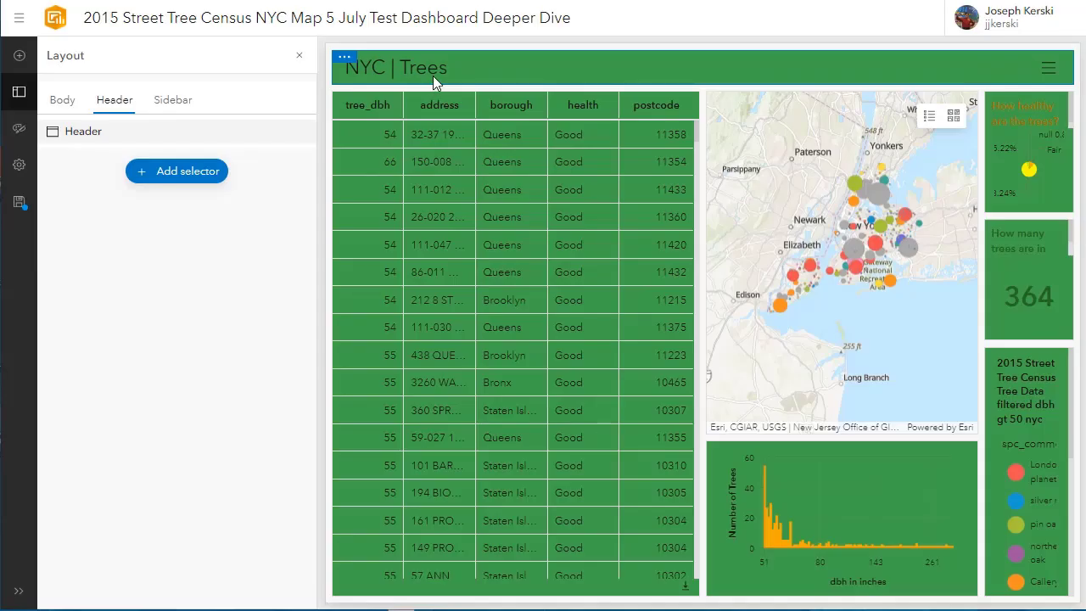
# Add a category selector to the header using grouped values from the 2015 Street Tree Census Tree Data filtered dbh gt 50 nyc layer.
pyautogui.click(193, 180)
pyautogui.click(191, 195)
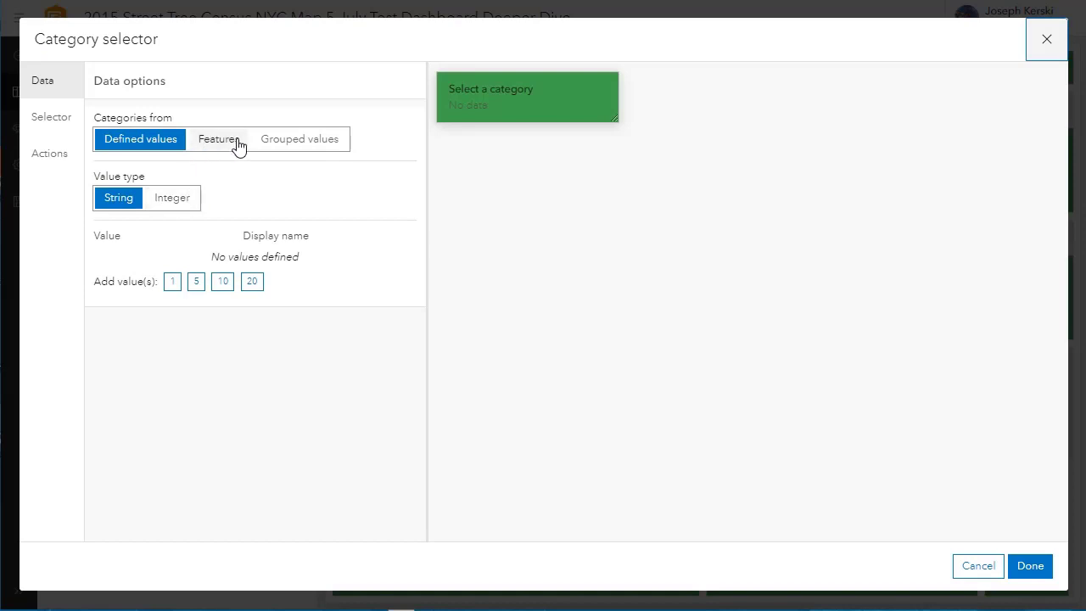
pyautogui.click(293, 144)
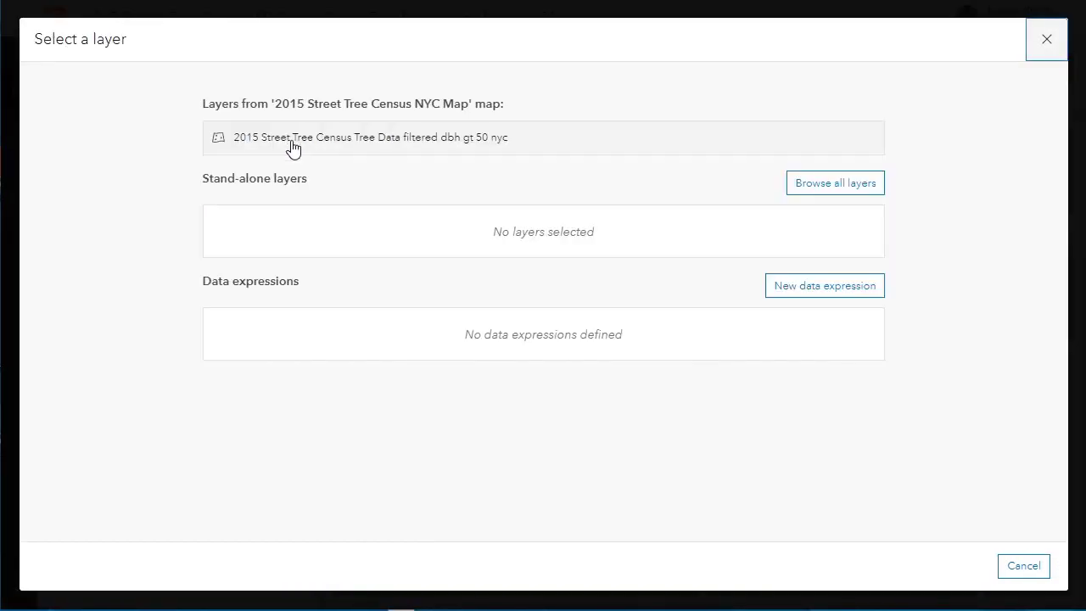
pyautogui.click(293, 140)
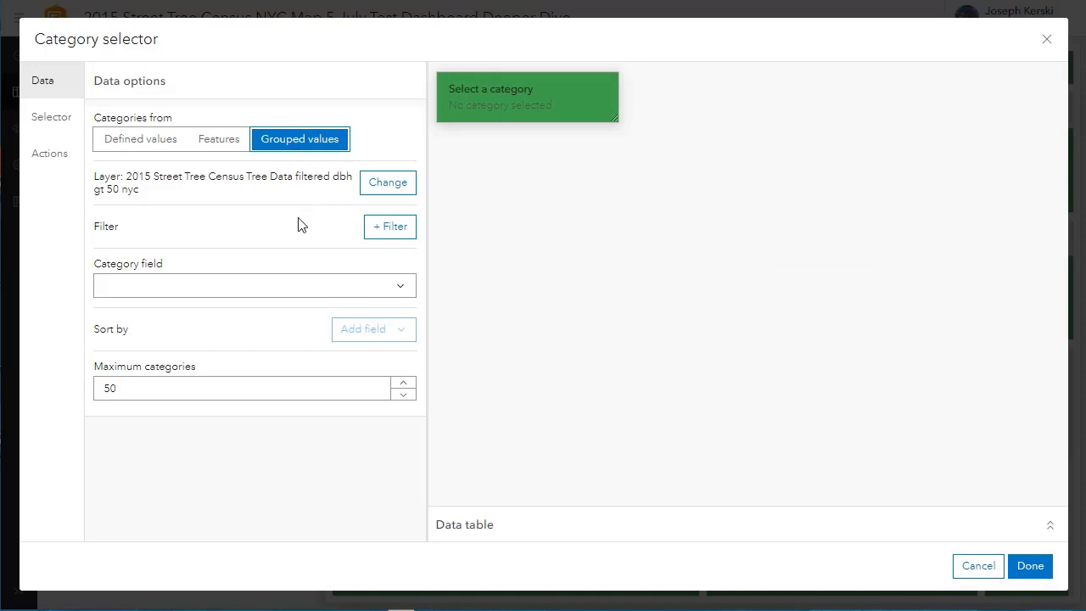
# Choose health as the selector's category field and remove the health sort field.
pyautogui.click(266, 289)
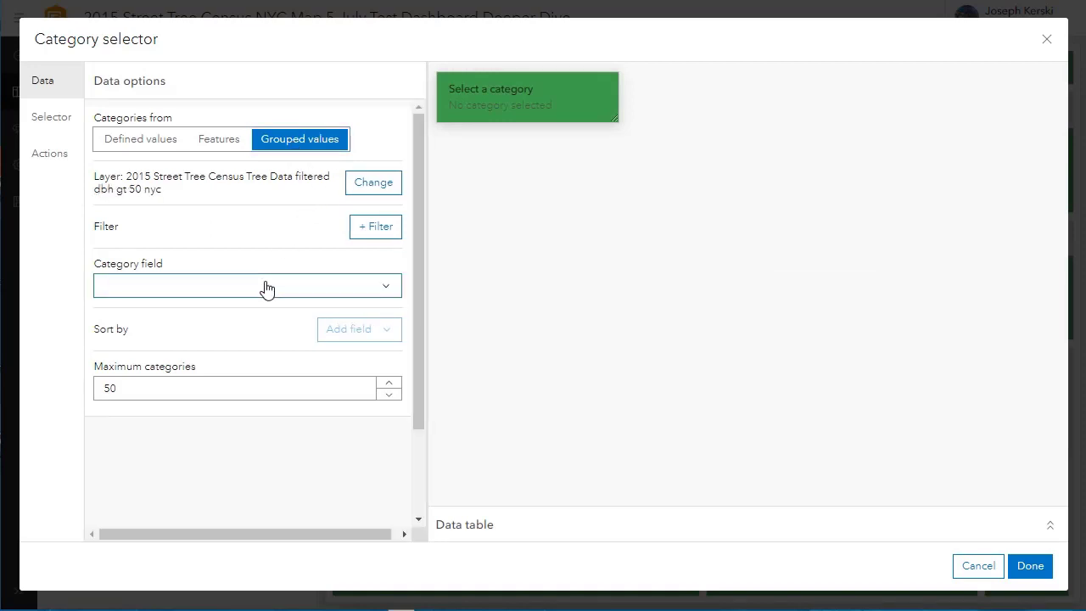
pyautogui.scroll(-3, 223, 456)
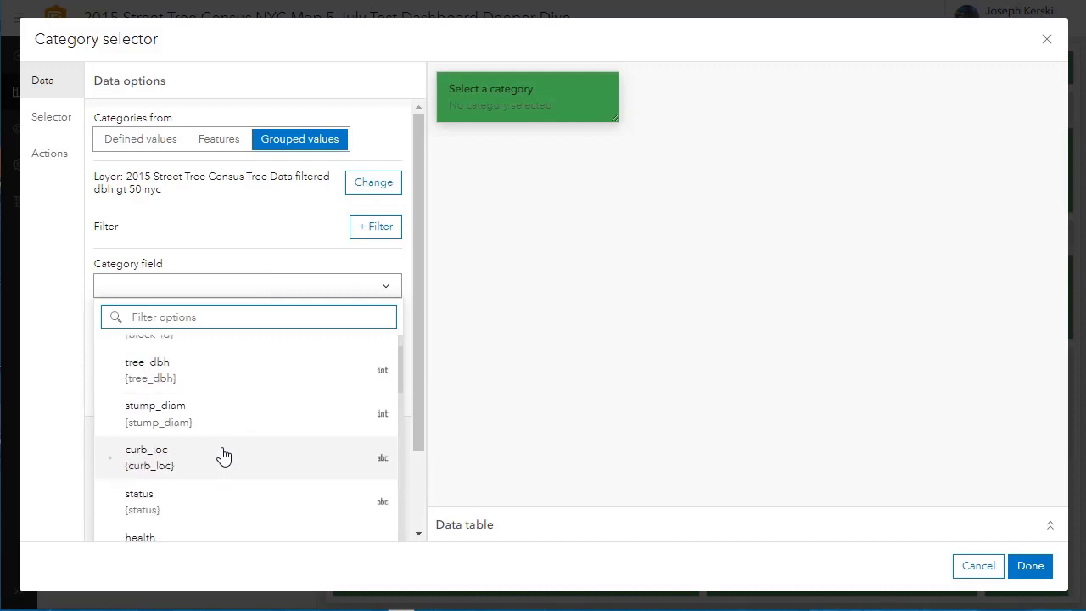
pyautogui.click(222, 456)
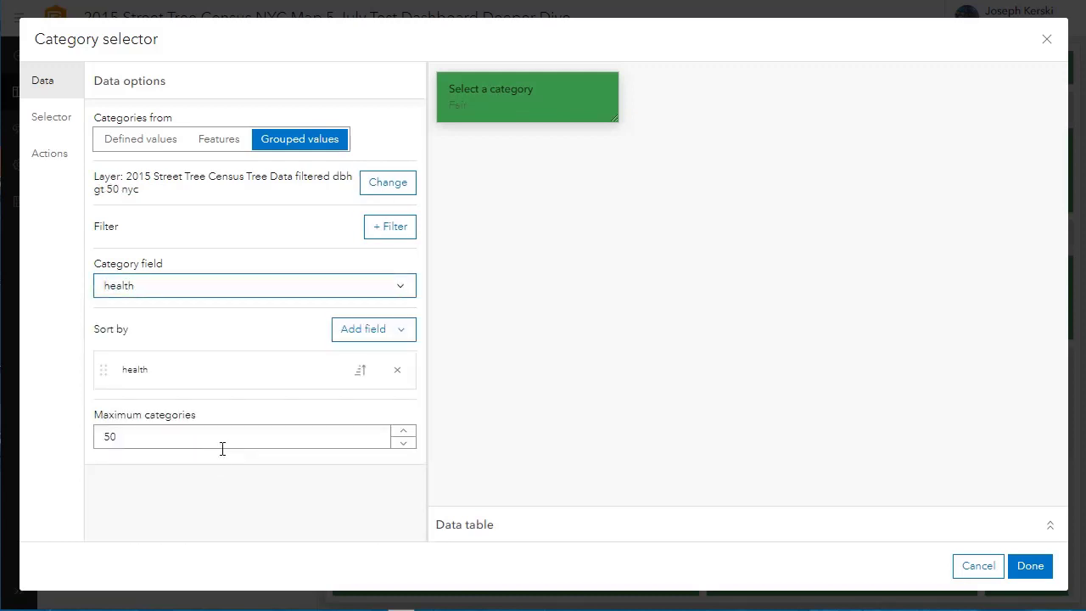
pyautogui.click(397, 374)
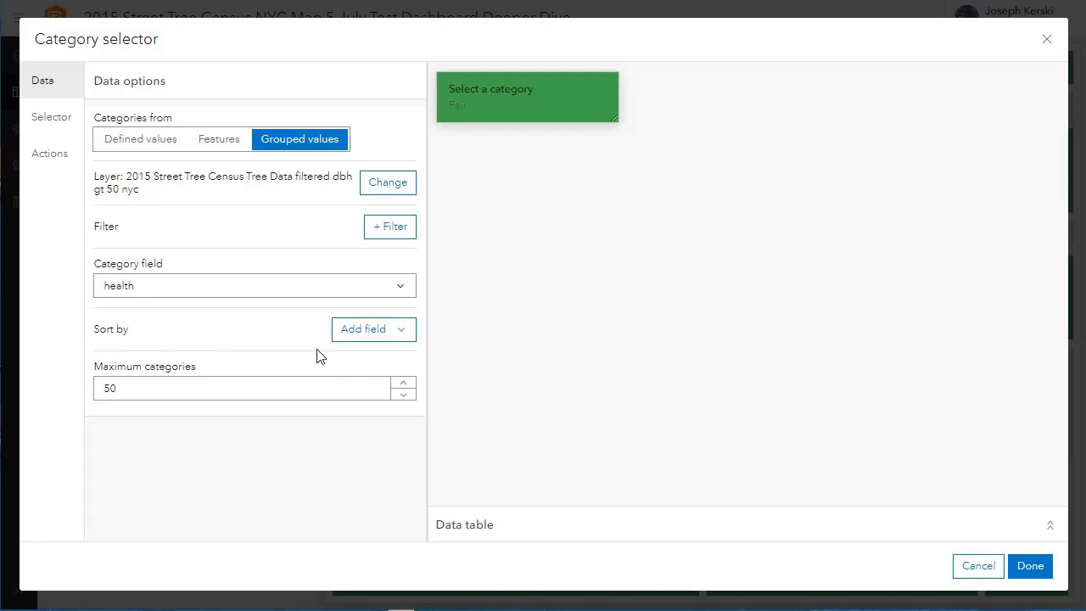
# Label the category selector "Choose Tree Health" and set its presentation mode to Inline.
pyautogui.click(49, 127)
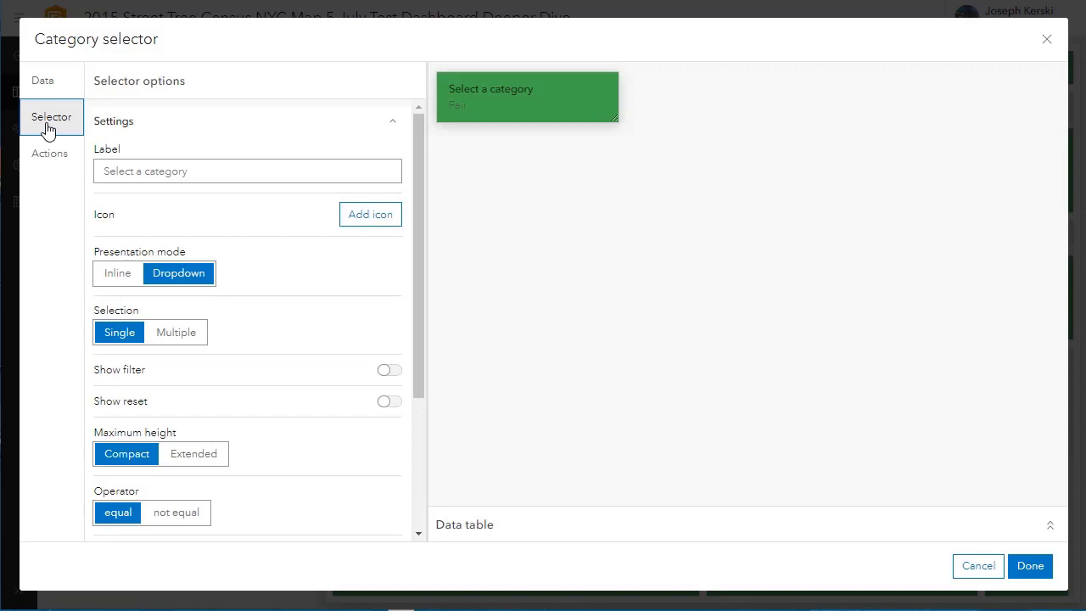
pyautogui.click(198, 178)
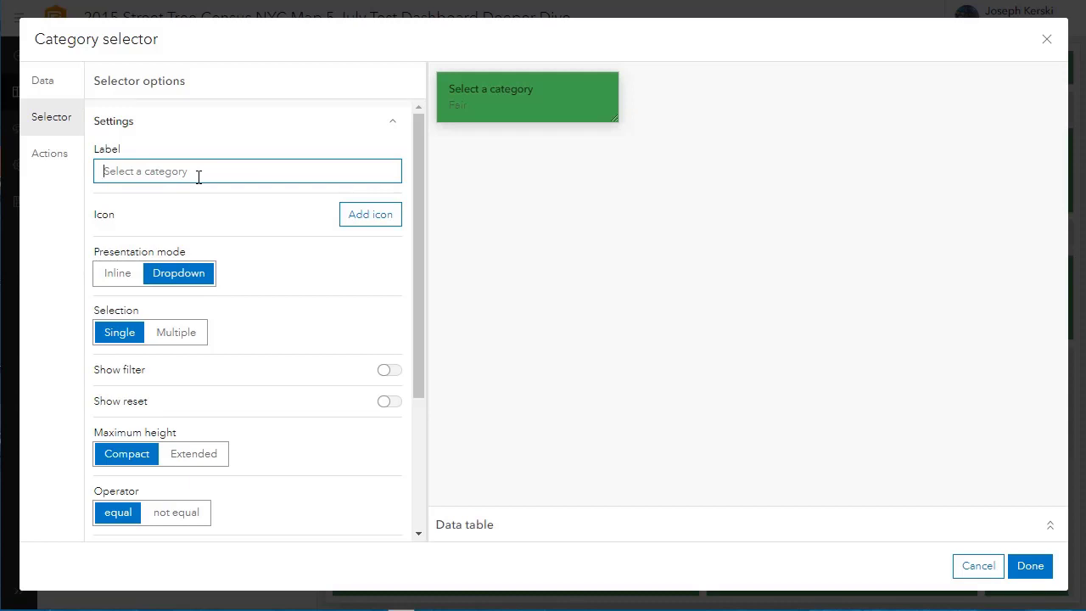
pyautogui.write('Choose Tr')
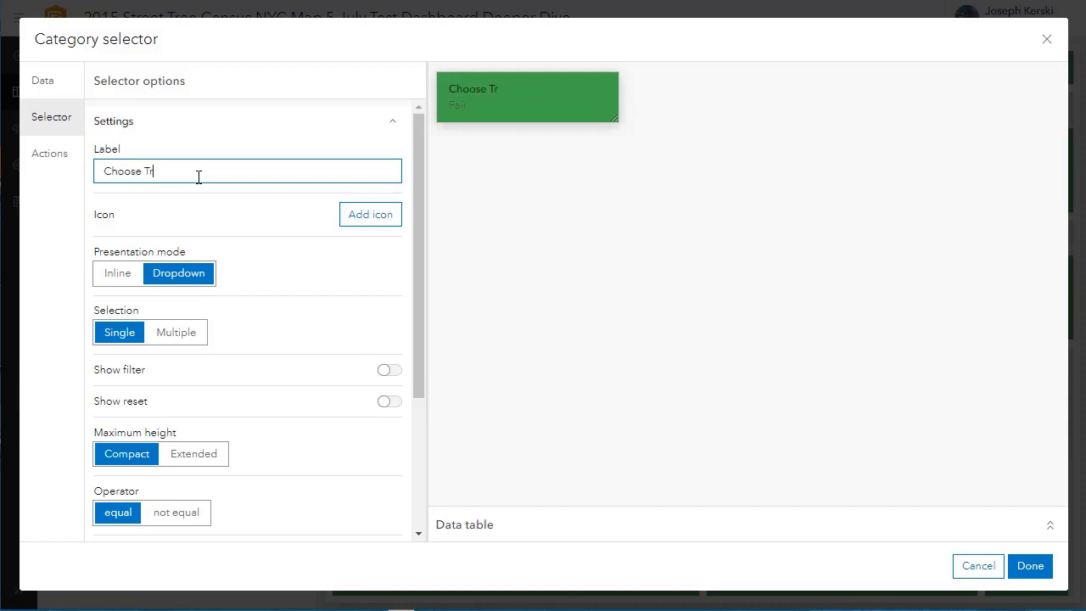
pyautogui.write('ee Health')
pyautogui.click(118, 280)
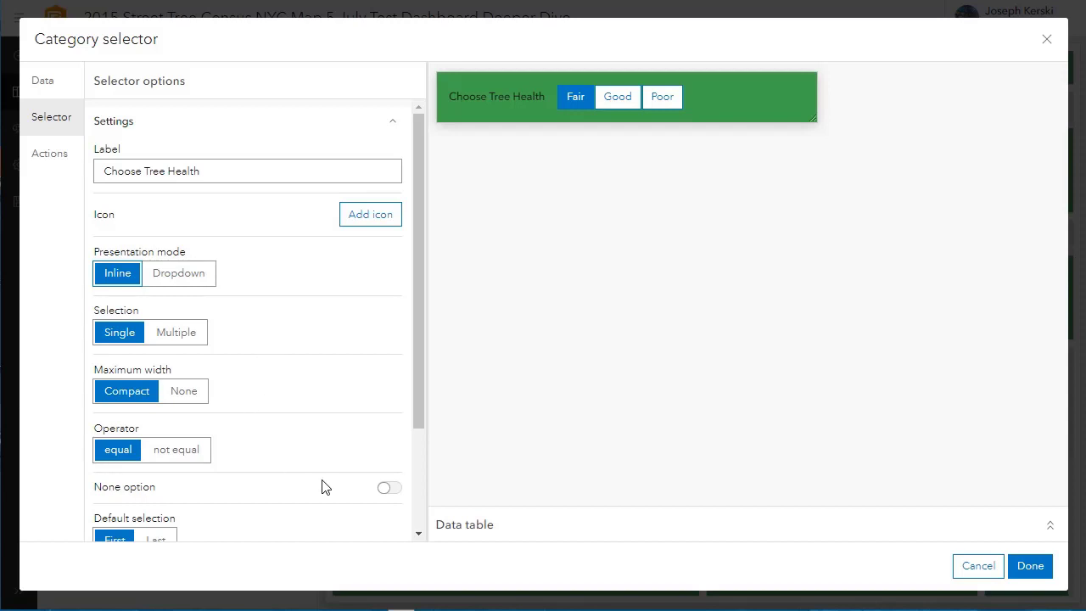
# Enable the selector's None option and label it "No Selection".
pyautogui.click(386, 488)
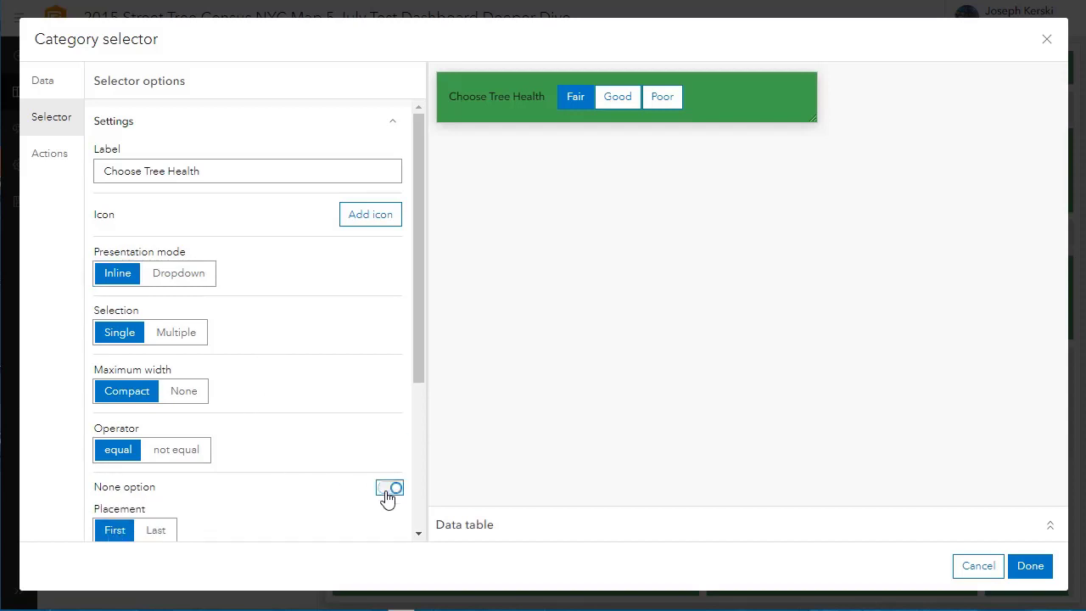
pyautogui.scroll(-2, 339, 486)
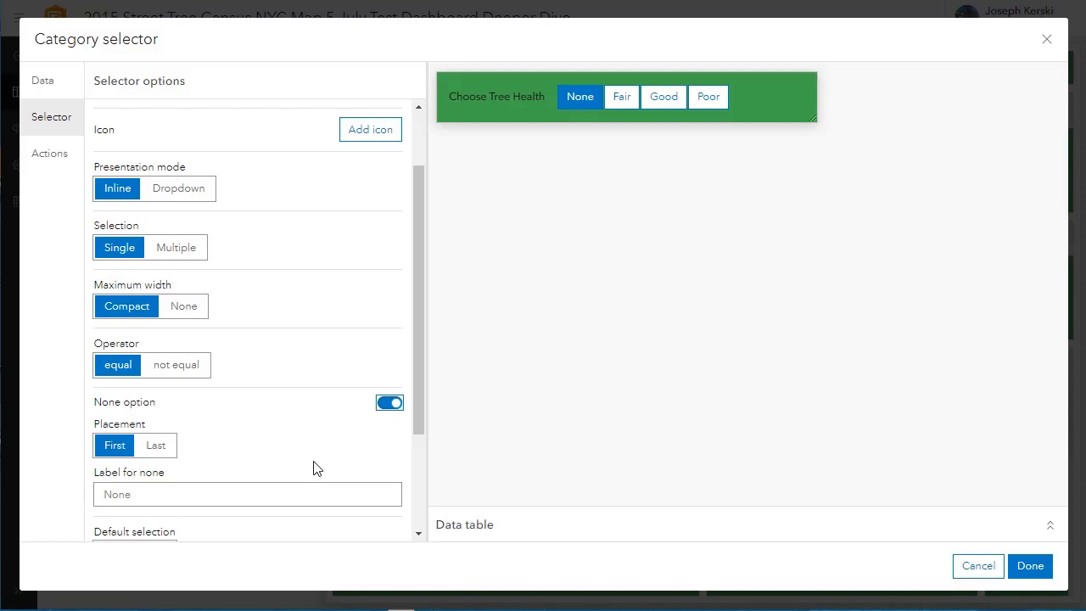
pyautogui.click(267, 492)
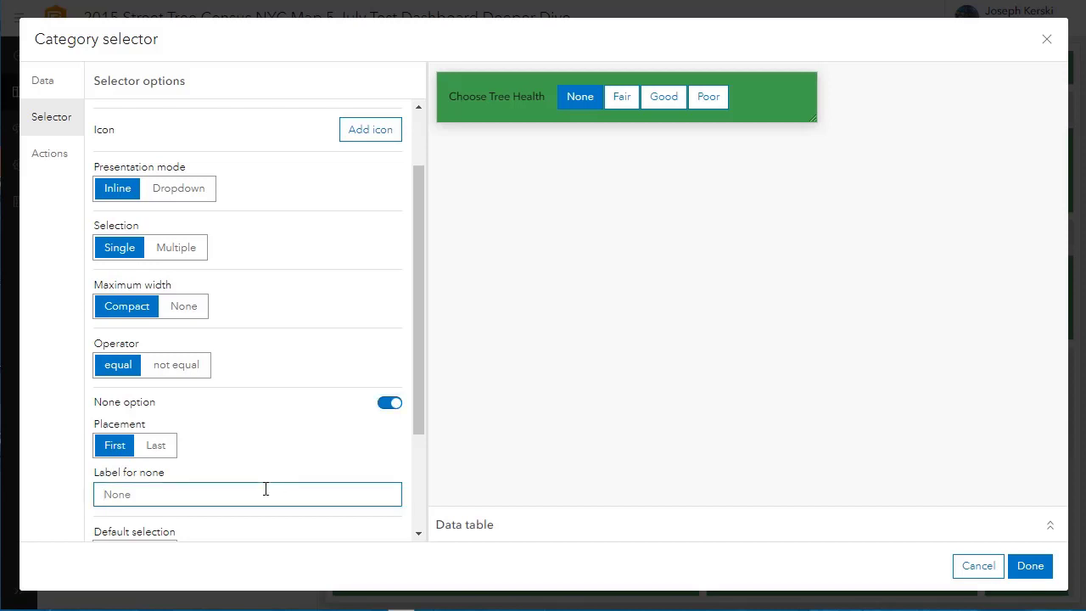
pyautogui.write('No Selection')
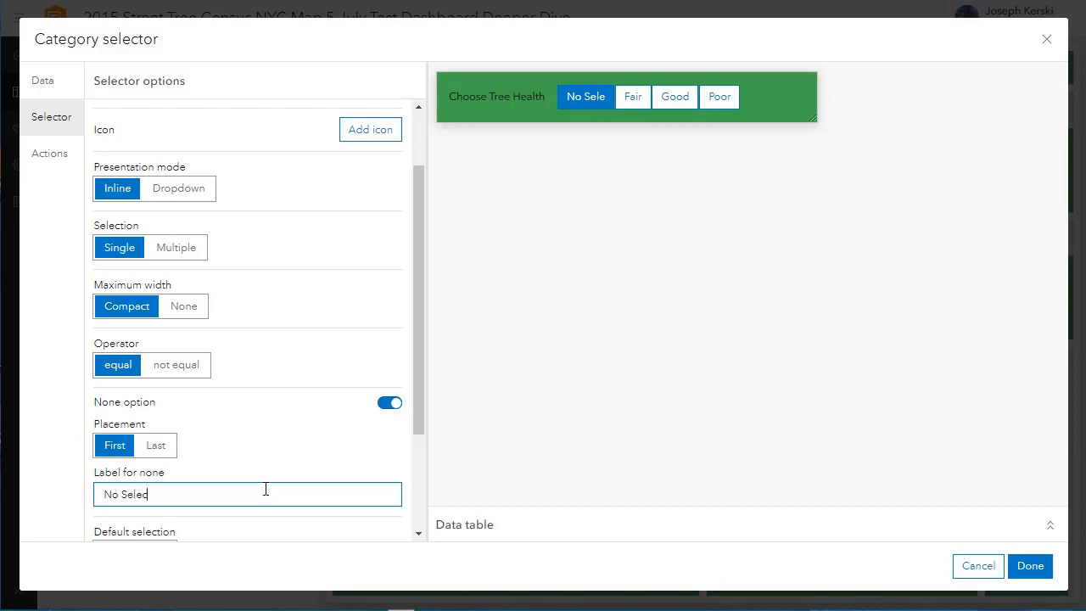
pyautogui.press('BackSpace')
pyautogui.press('BackSpace')
pyautogui.press('BackSpace')
pyautogui.write('ion')
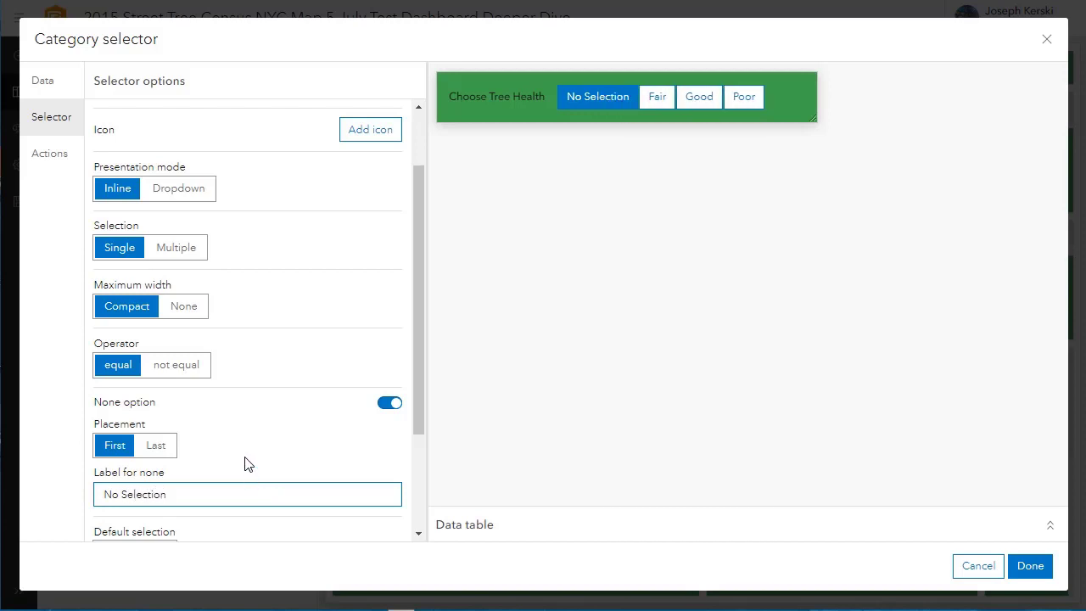
pyautogui.scroll(-1, 271, 453)
# Make the selector filter the map's tree census layer and the table when the selection changes, and finish the selector.
pyautogui.click(49, 152)
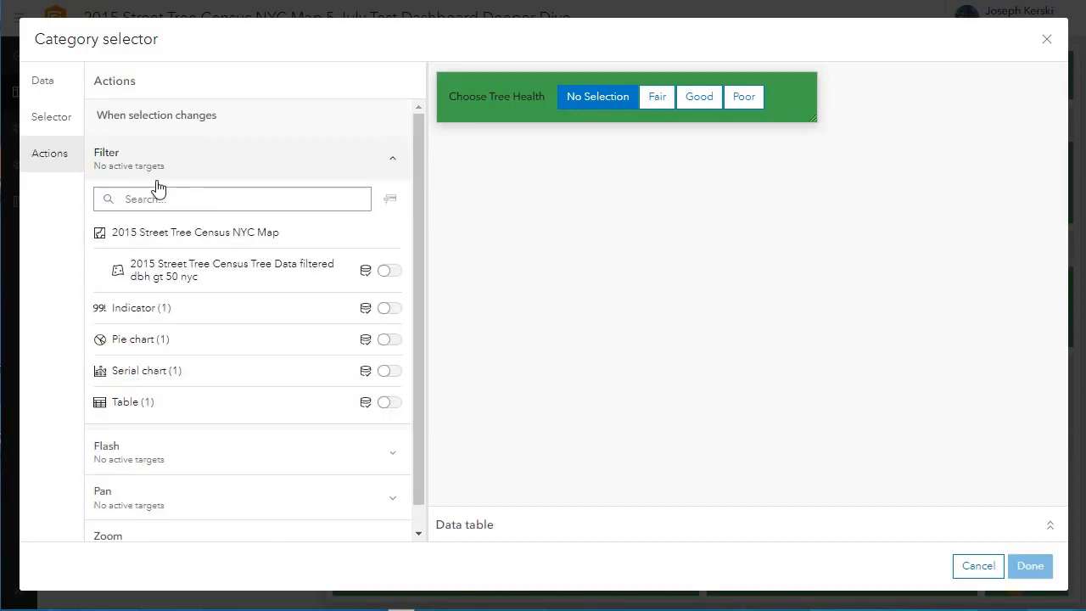
pyautogui.click(63, 161)
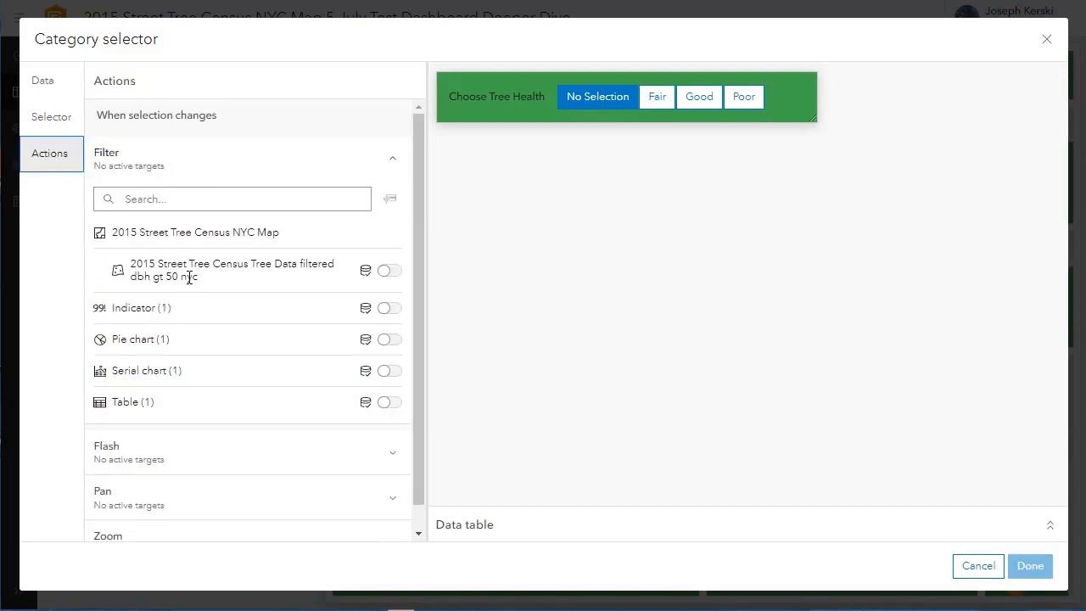
pyautogui.click(391, 271)
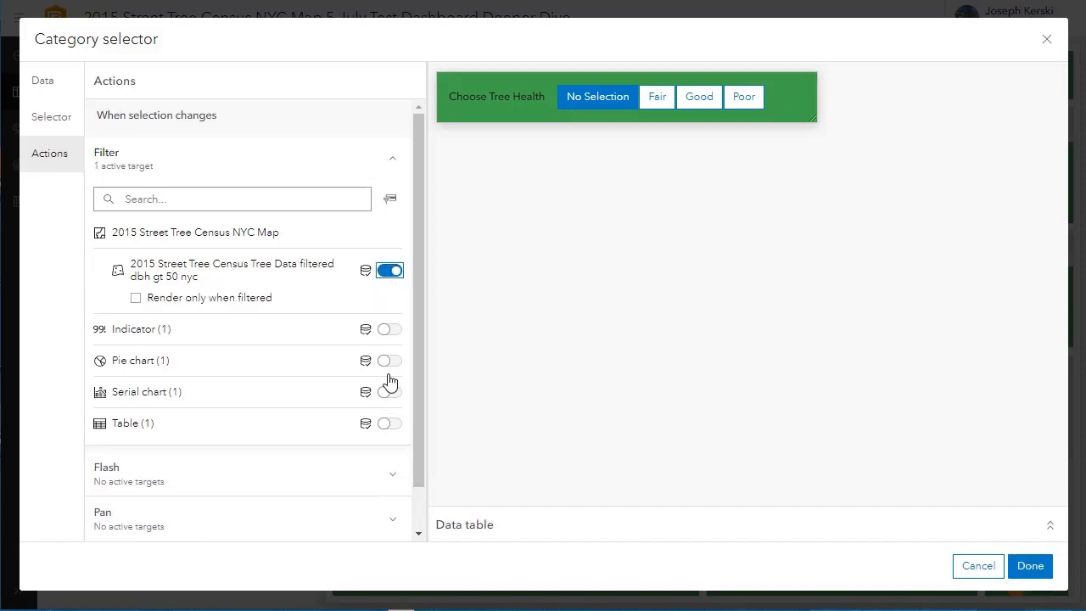
pyautogui.click(388, 424)
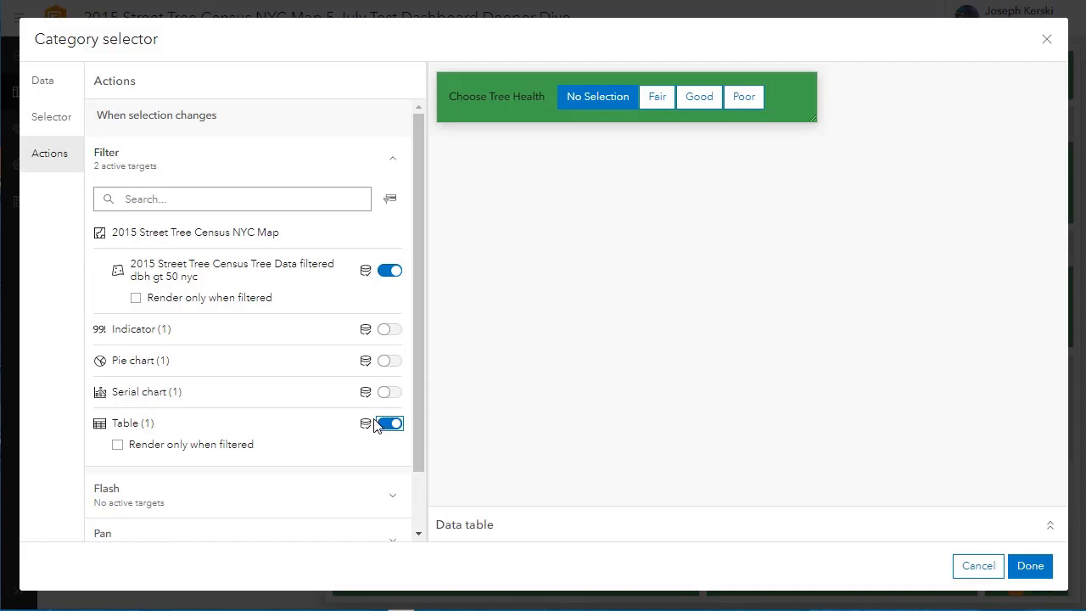
pyautogui.click(1030, 566)
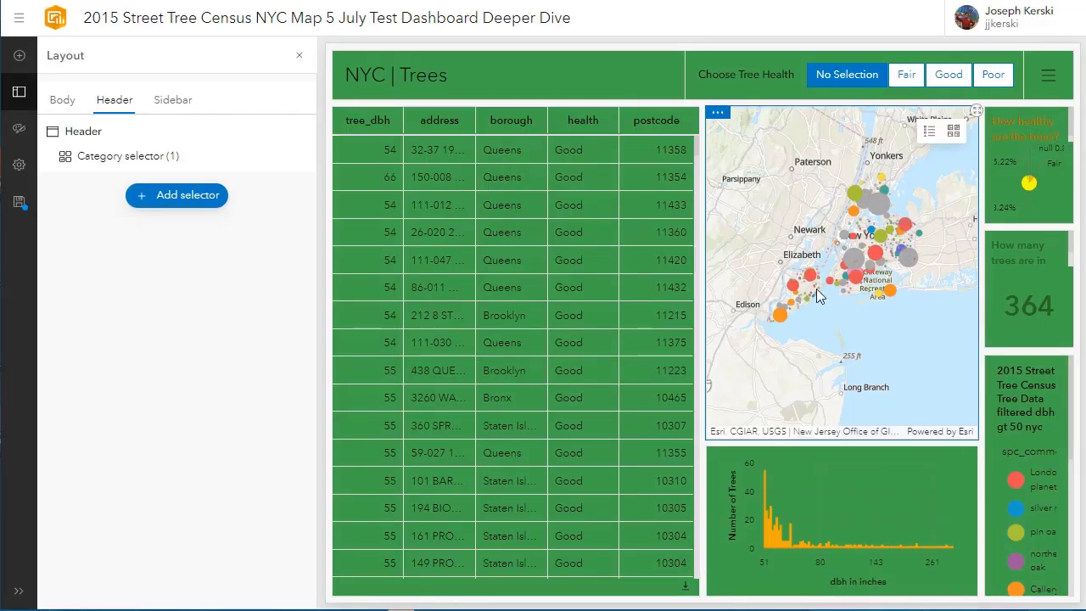
# View the map pop-up of a tree point in Bay Ridge and select the table row with tree_dbh 66.
pyautogui.scroll(2, 816, 288)
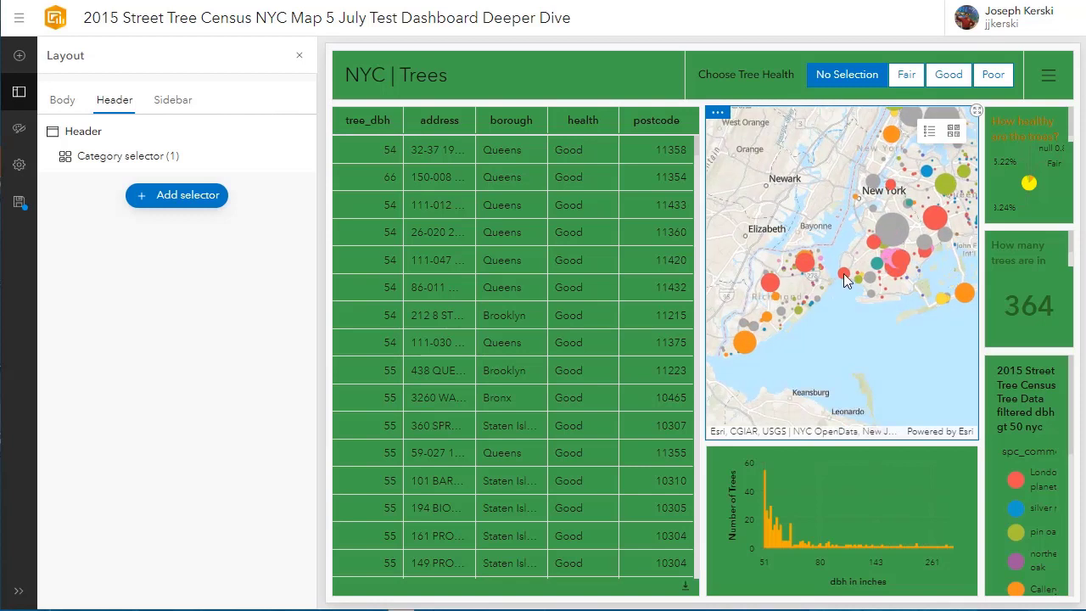
pyautogui.click(846, 274)
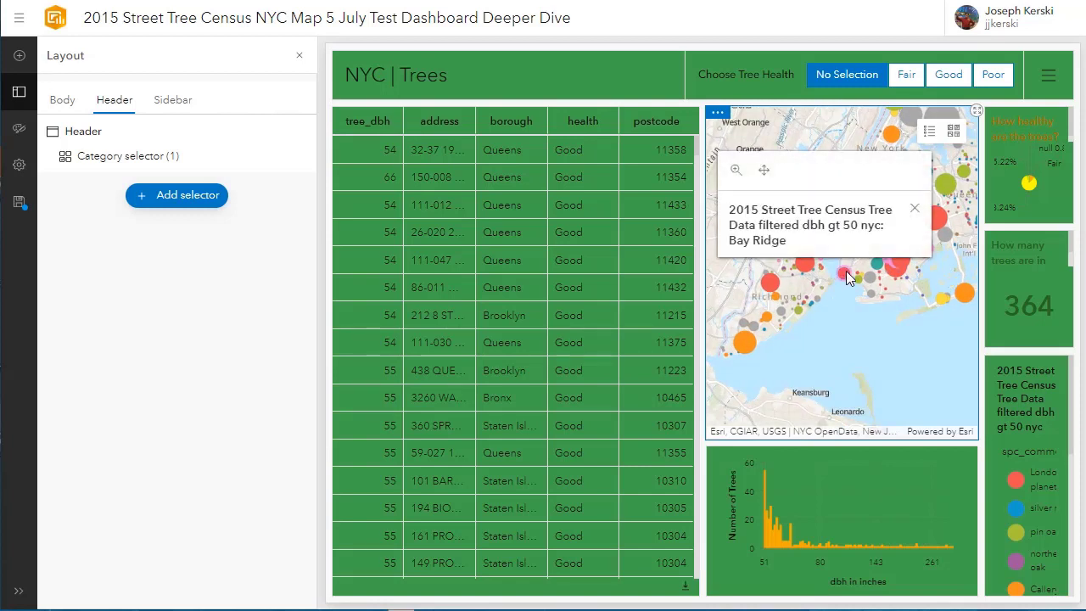
pyautogui.click(480, 189)
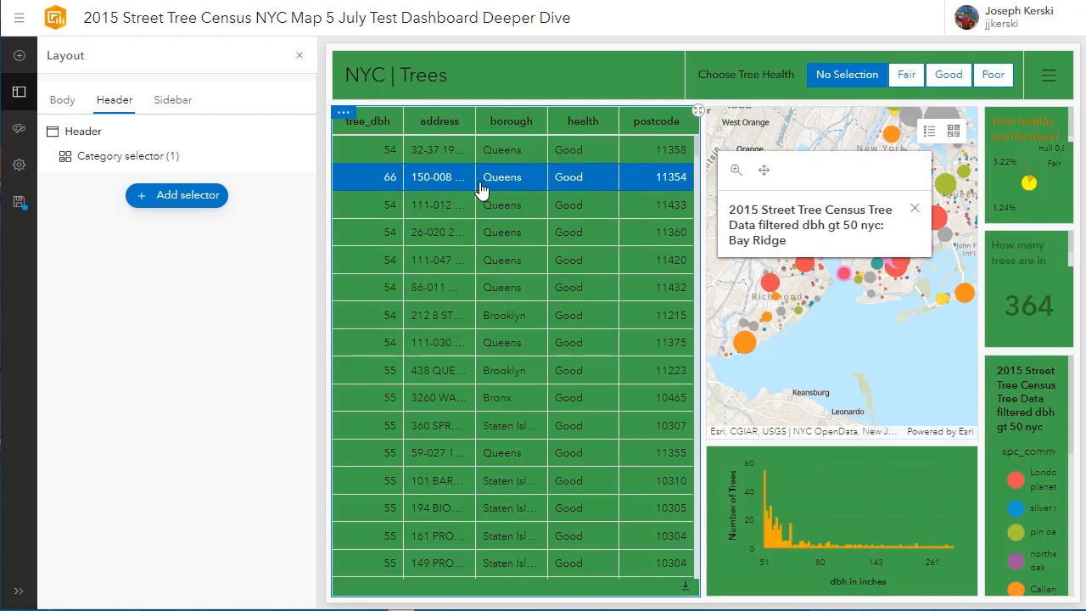
# Filter the dashboard to Fair tree health, close the map pop-up and examine the filtered trees from Brooklyn to Manhattan.
pyautogui.click(906, 75)
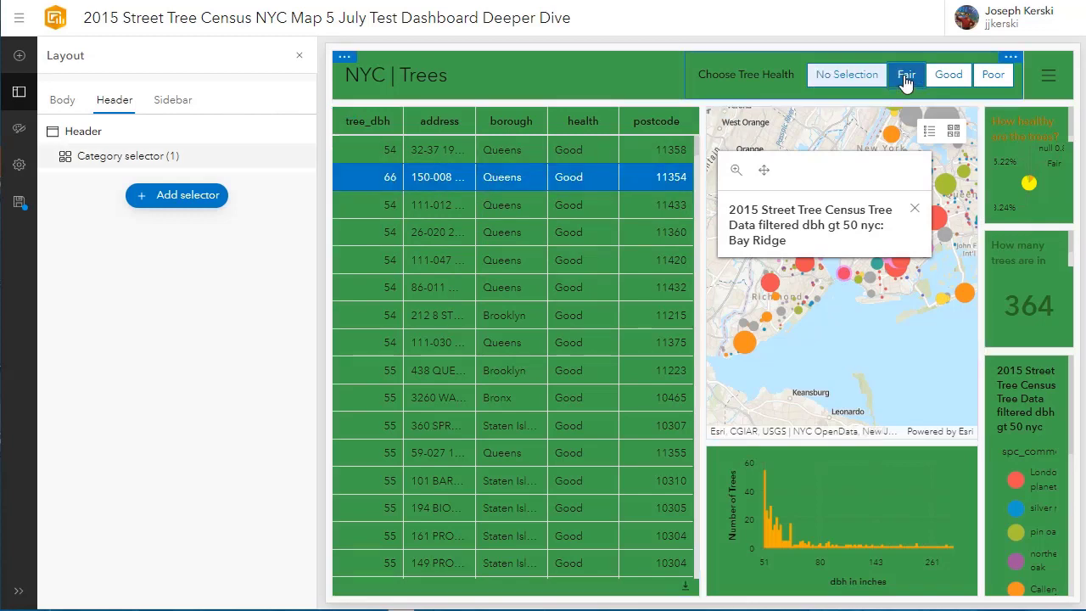
pyautogui.scroll(1, 887, 313)
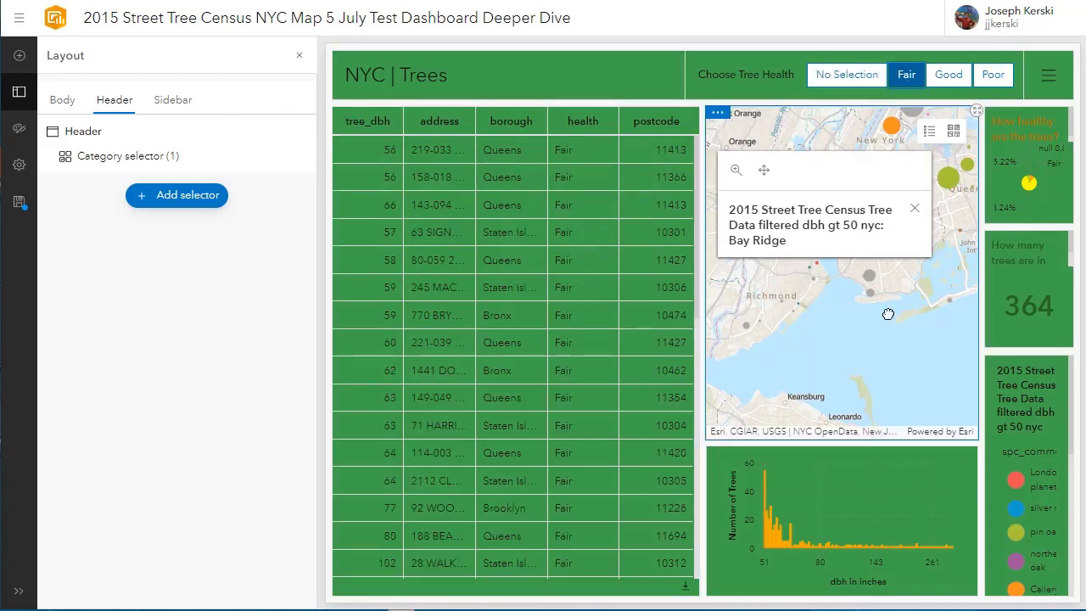
pyautogui.click(915, 209)
pyautogui.scroll(1, 871, 240)
pyautogui.moveTo(876, 213); pyautogui.dragTo(852, 414)
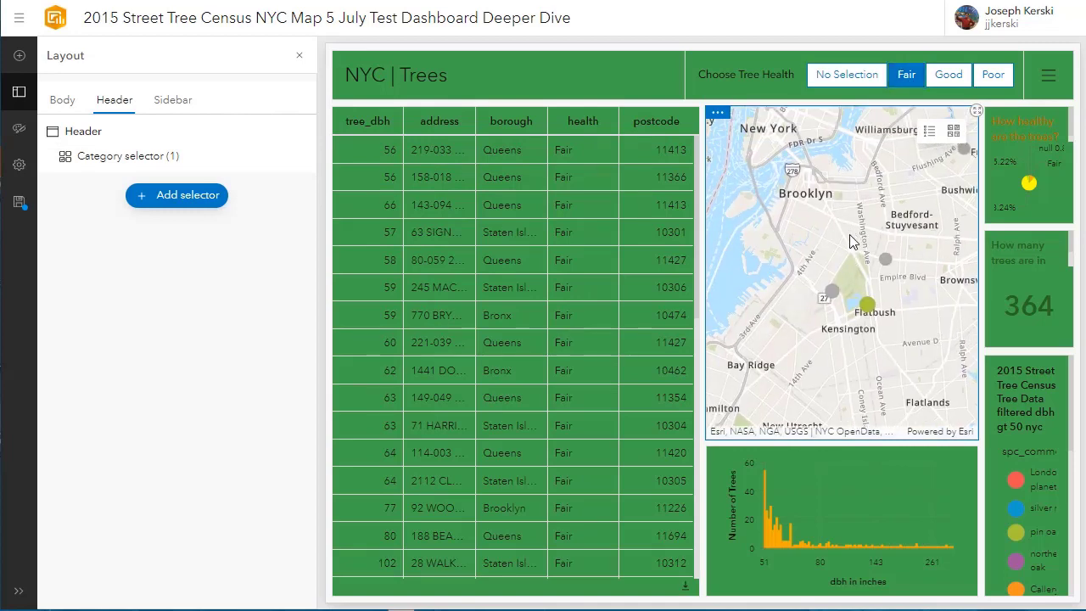
pyautogui.moveTo(853, 238); pyautogui.dragTo(855, 403)
pyautogui.moveTo(852, 209)
pyautogui.mouseDown()
pyautogui.moveTo(799, 365)
pyautogui.moveTo(835, 279)
pyautogui.mouseUp()
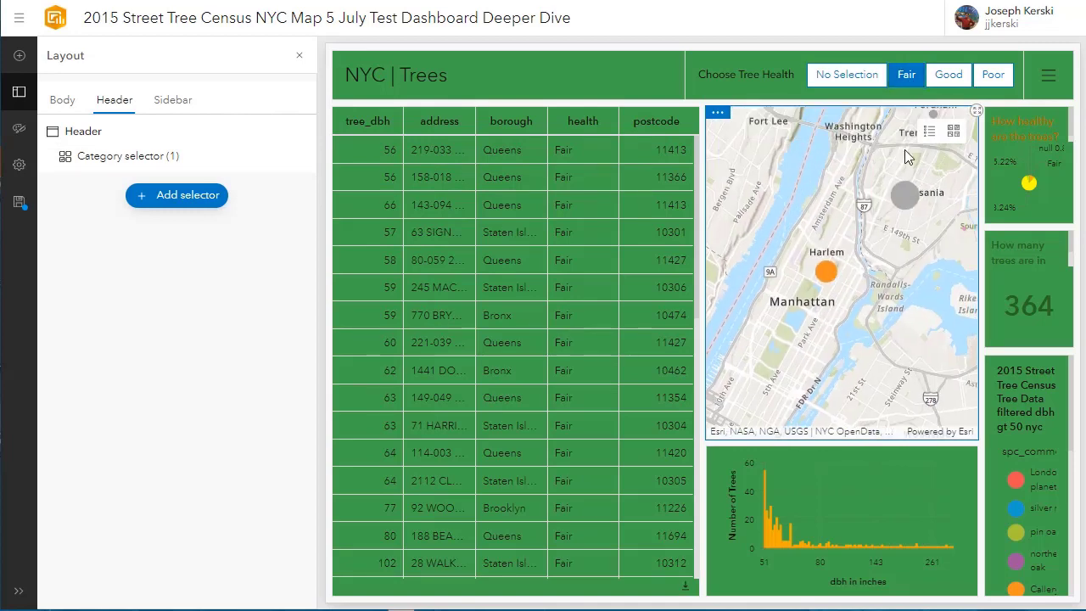
# Test the tree health selector with Good, Poor and Fair, checking the map and table, and reset it to No Selection.
pyautogui.click(946, 76)
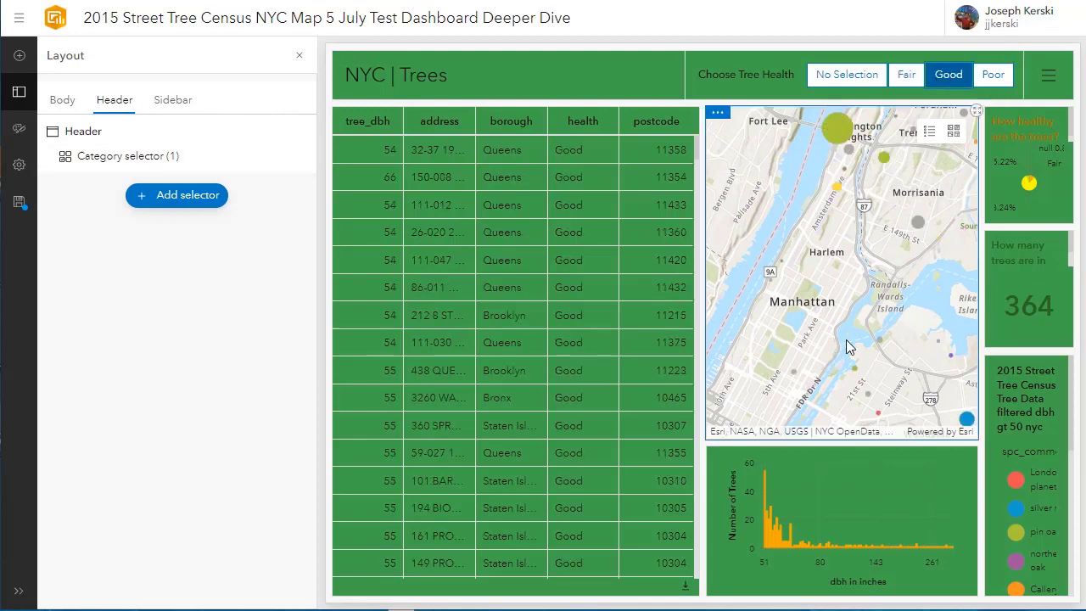
pyautogui.moveTo(850, 340); pyautogui.dragTo(872, 251)
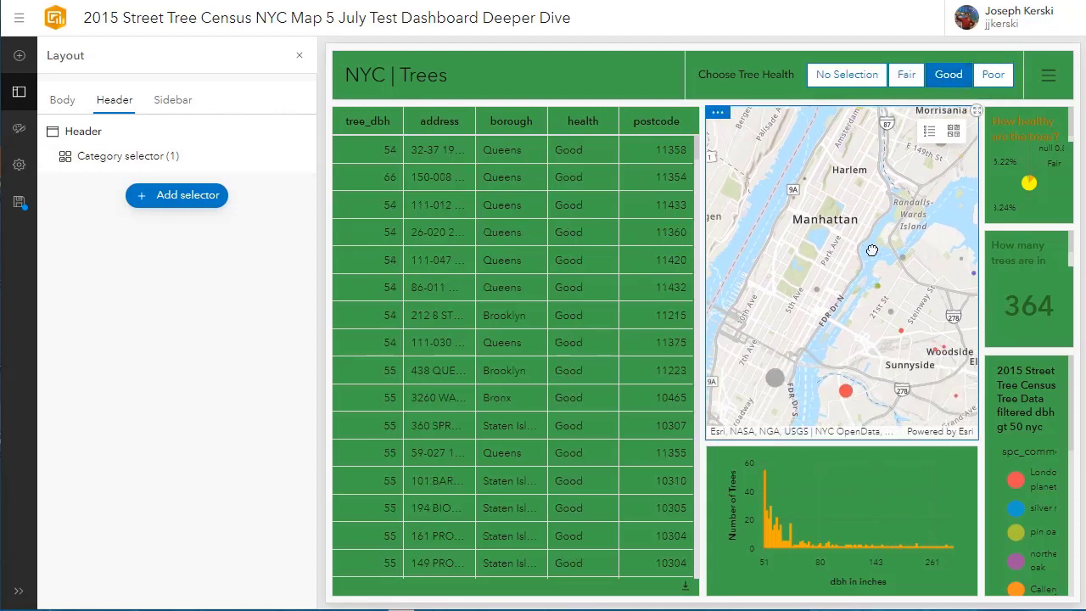
pyautogui.click(993, 75)
pyautogui.click(910, 78)
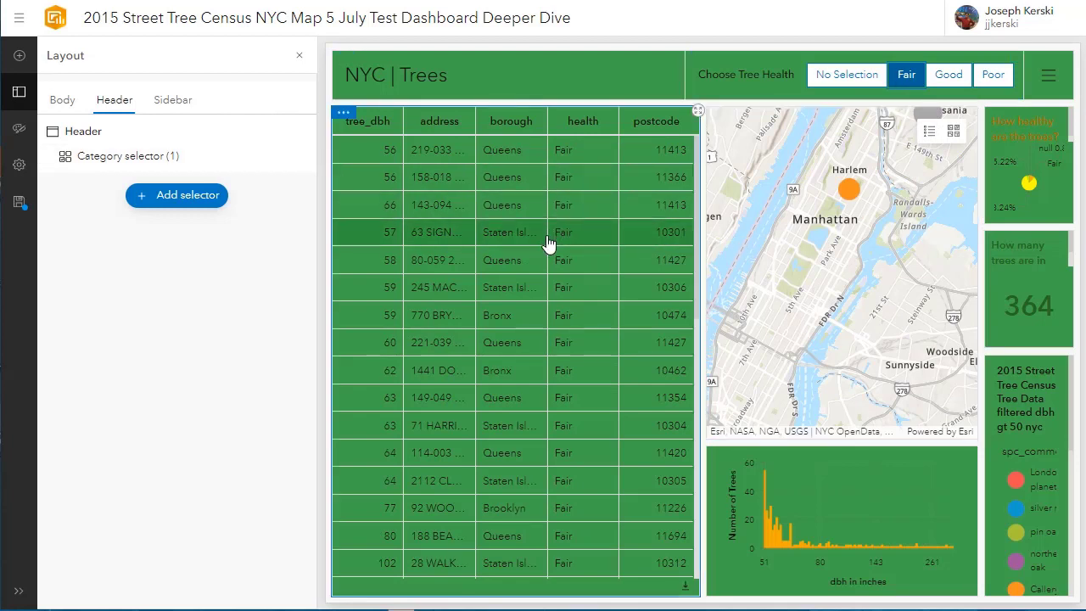
pyautogui.click(847, 74)
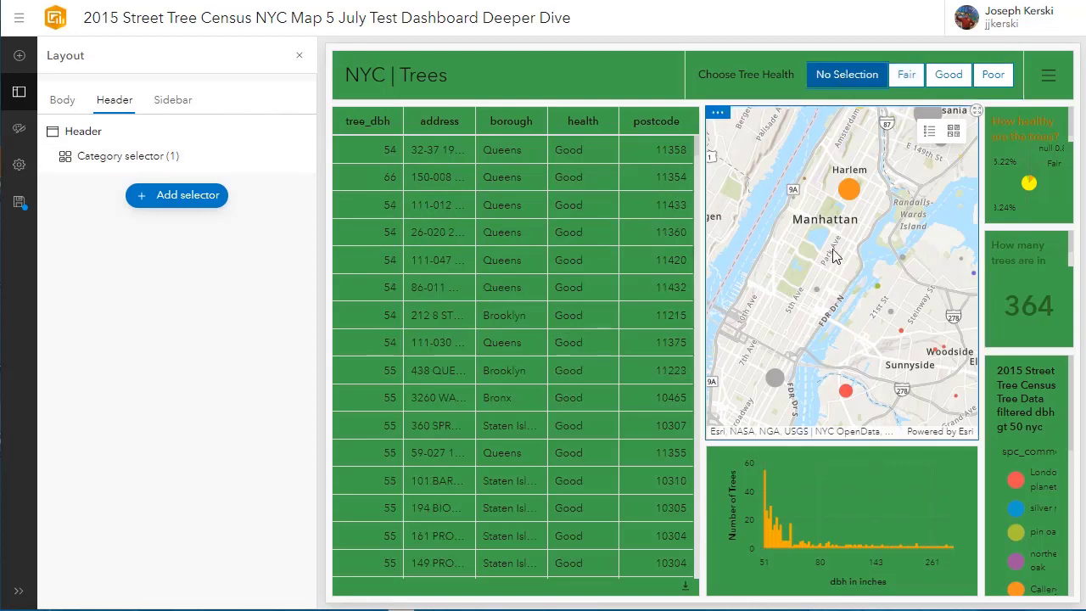
pyautogui.scroll(-1, 834, 256)
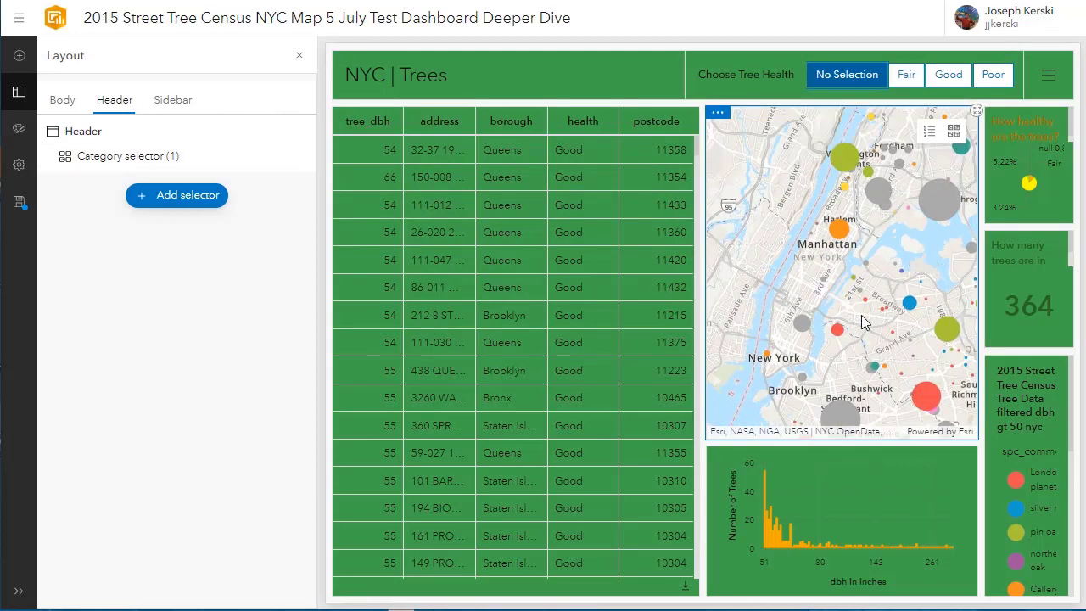
# Filter the dashboard to Good tree health, check the health field in the pop-up of a Cypress Hills tree, and close the pop-up.
pyautogui.moveTo(862, 314); pyautogui.dragTo(833, 220)
pyautogui.moveTo(819, 349); pyautogui.dragTo(832, 283)
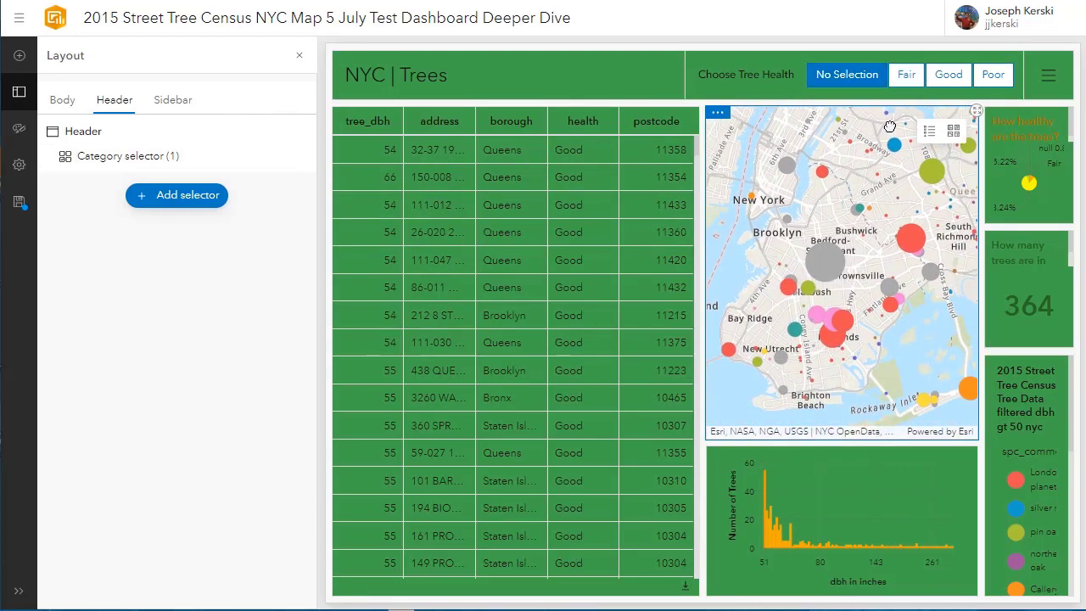
pyautogui.click(920, 78)
pyautogui.click(948, 76)
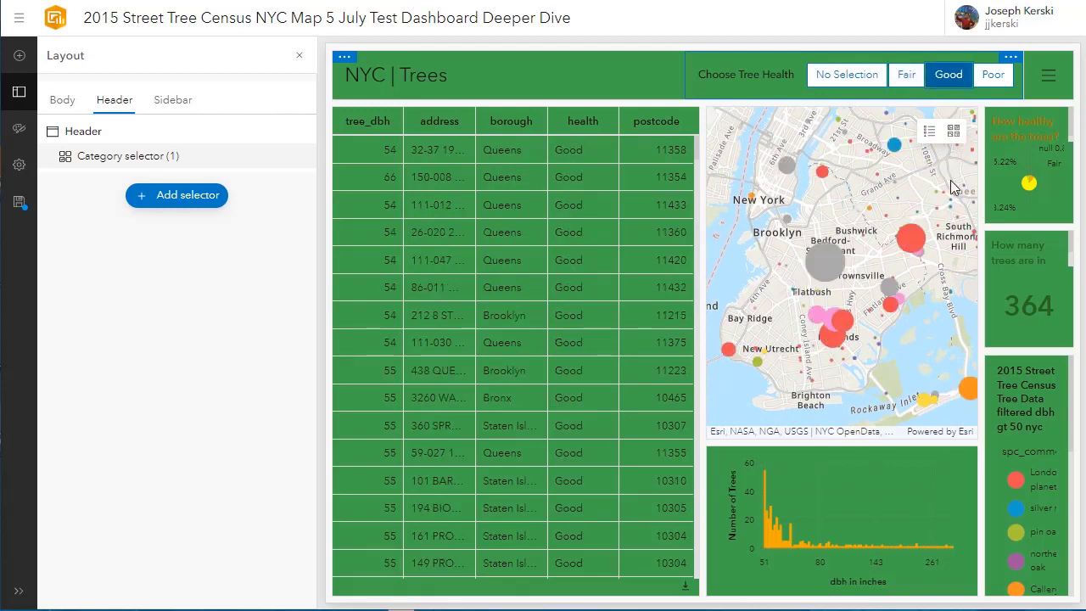
pyautogui.click(911, 238)
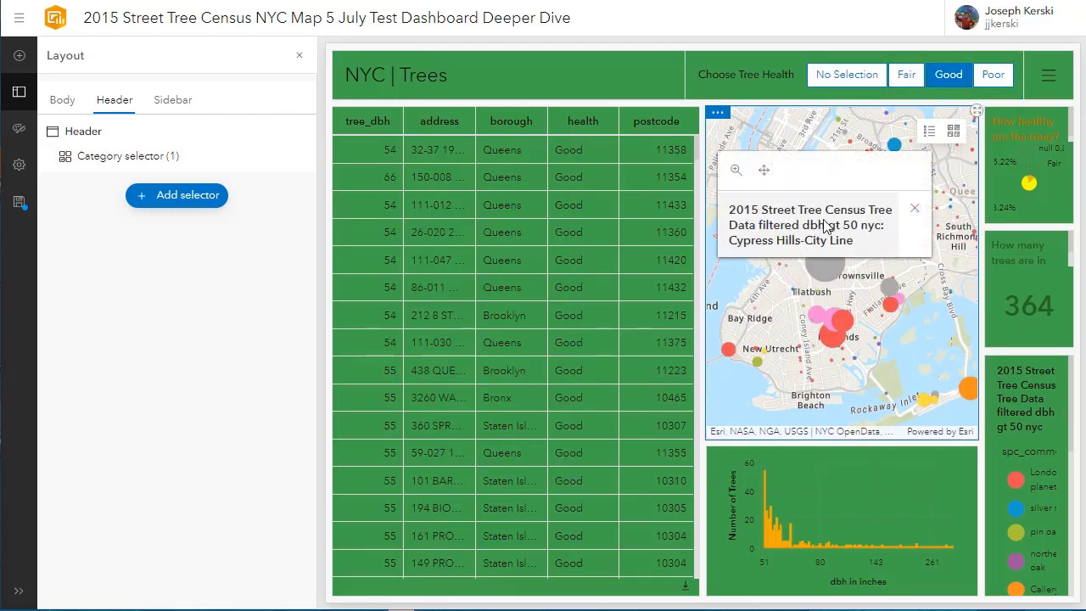
pyautogui.scroll(-5, 857, 310)
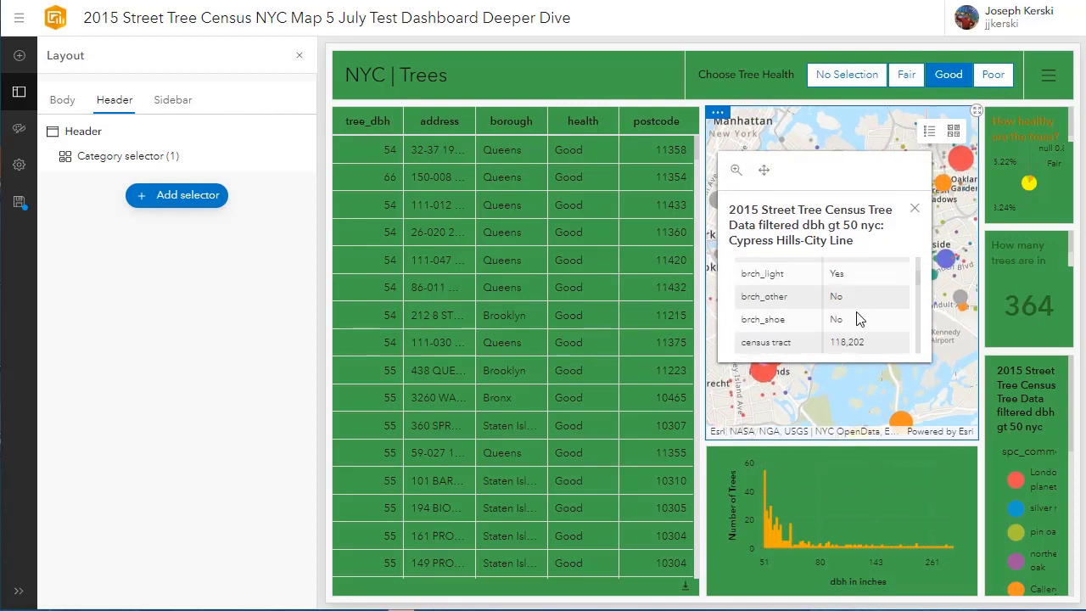
pyautogui.scroll(-2, 859, 318)
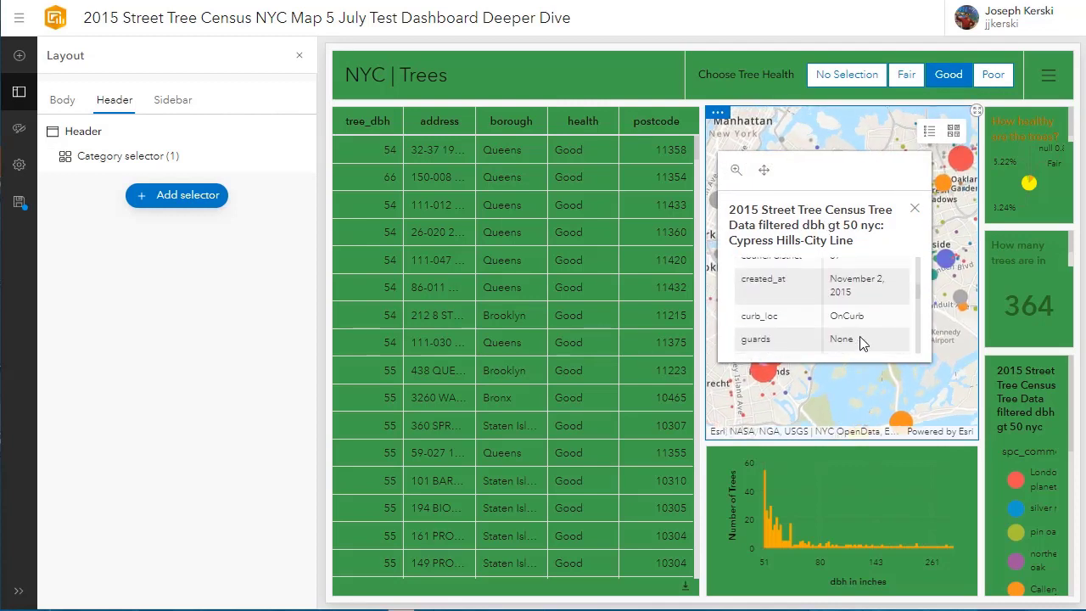
pyautogui.scroll(-2, 860, 336)
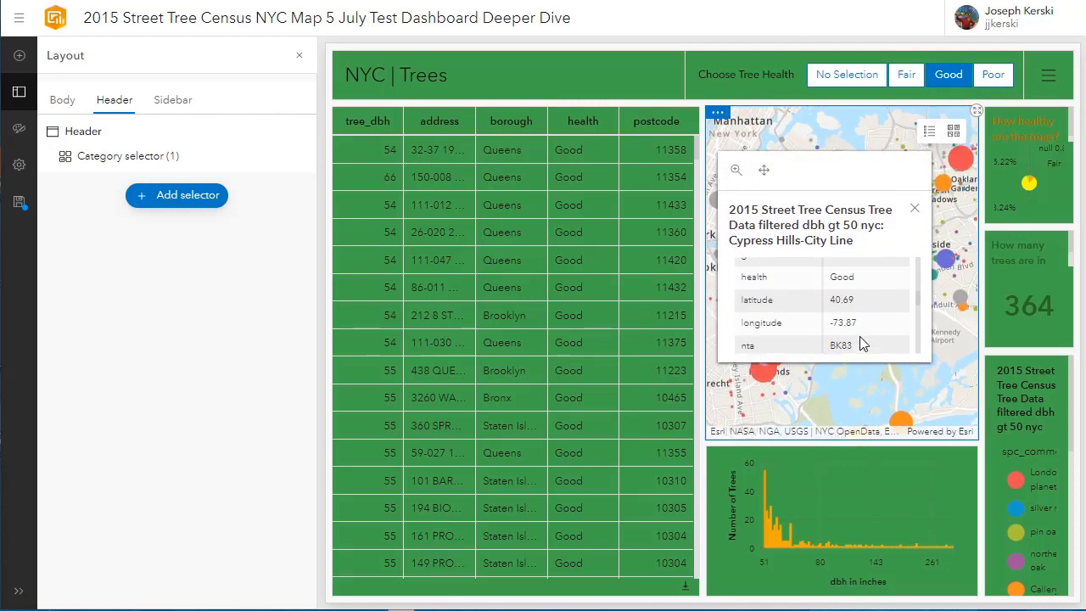
pyautogui.doubleClick(852, 276)
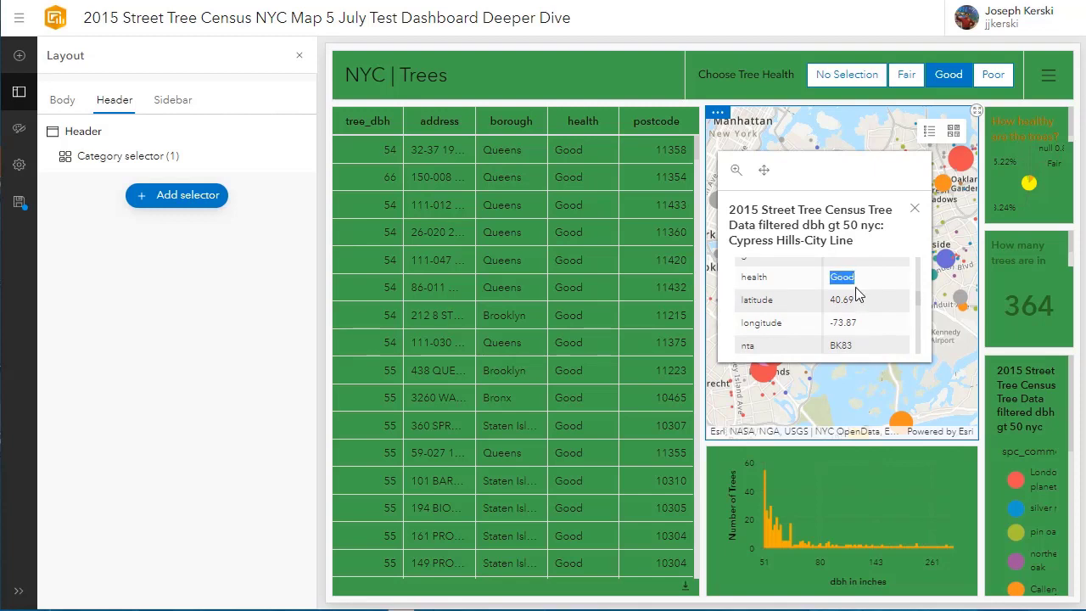
pyautogui.click(913, 208)
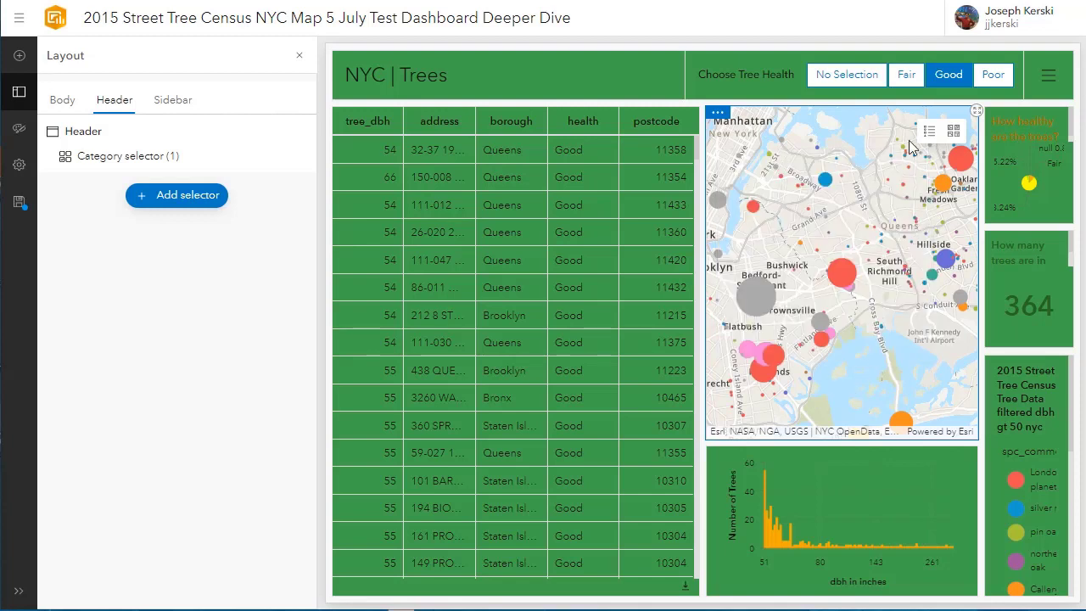
# Filter the dashboard to Fair tree health and check the health field in the map pop-up of a Ridgewood tree.
pyautogui.click(914, 75)
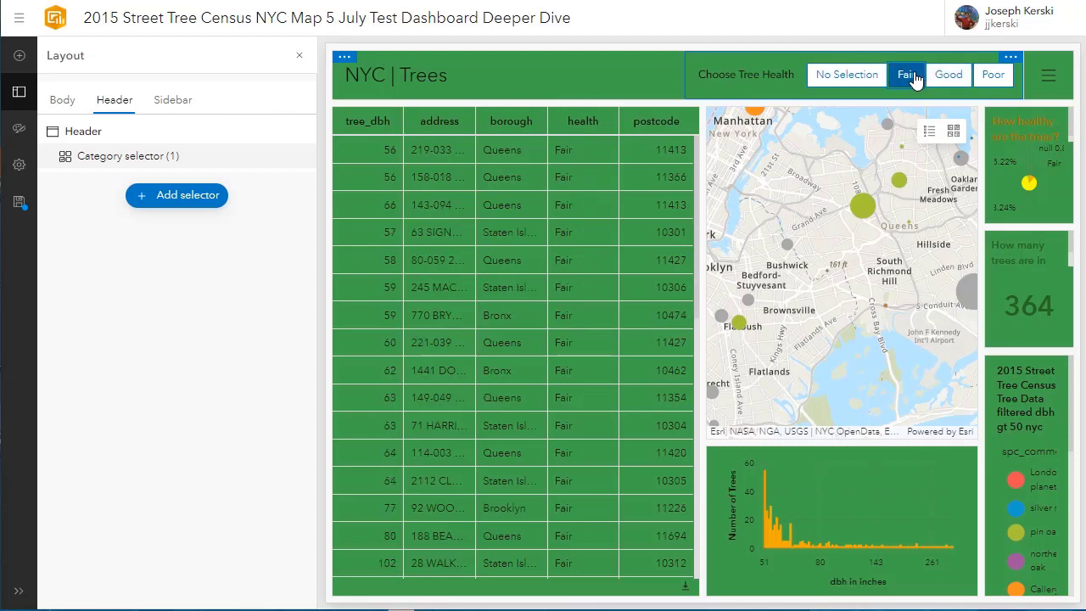
pyautogui.click(789, 248)
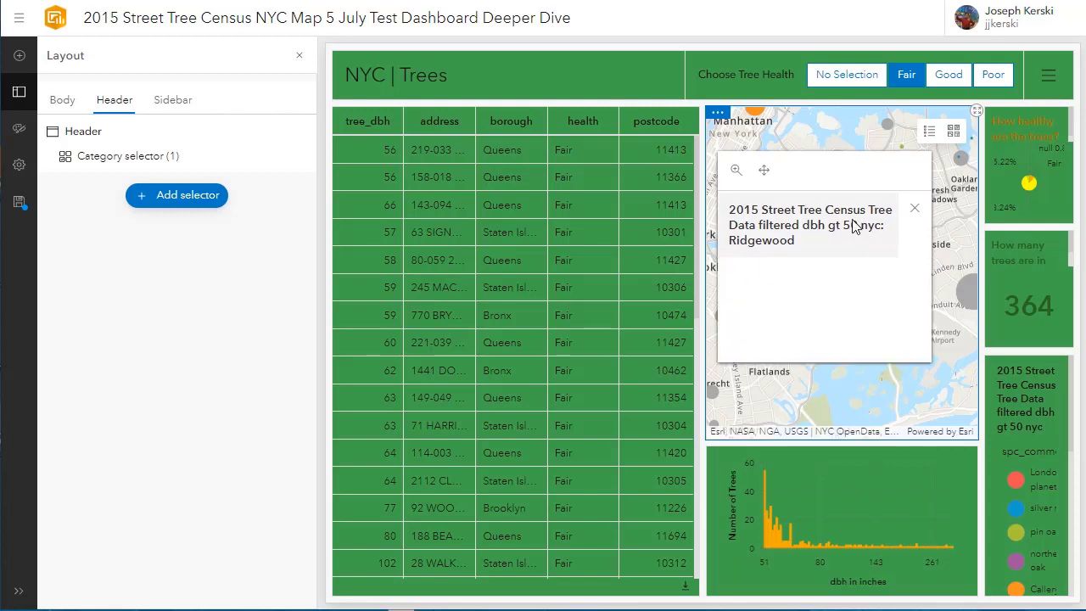
pyautogui.scroll(-5, 836, 297)
pyautogui.scroll(-5, 840, 309)
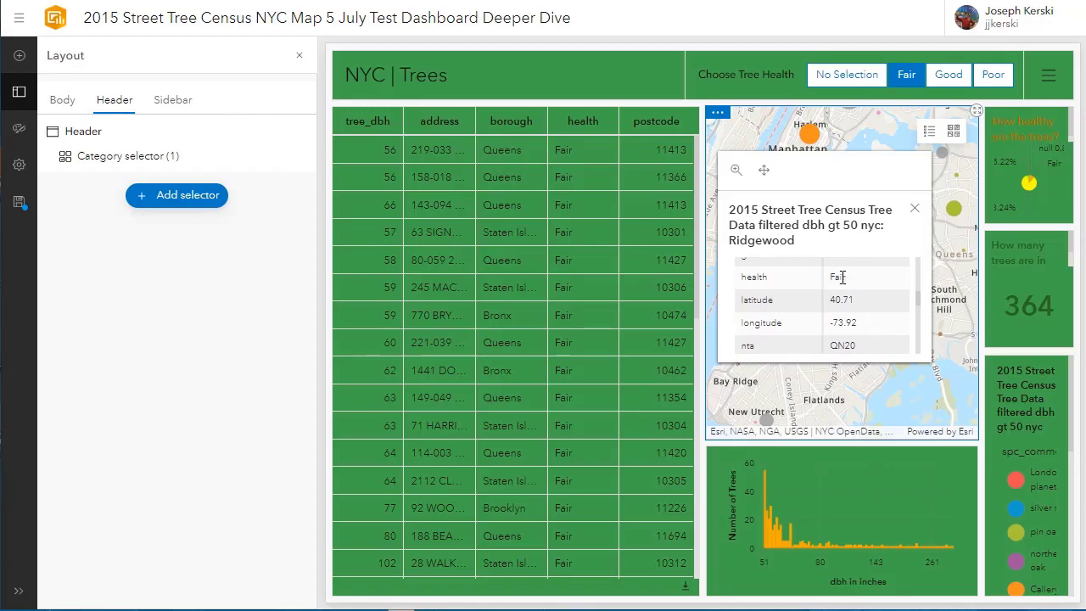
# Reset the health selector to No Selection and select Queens, Brooklyn and Staten Island table rows to check the map's response.
pyautogui.click(547, 270)
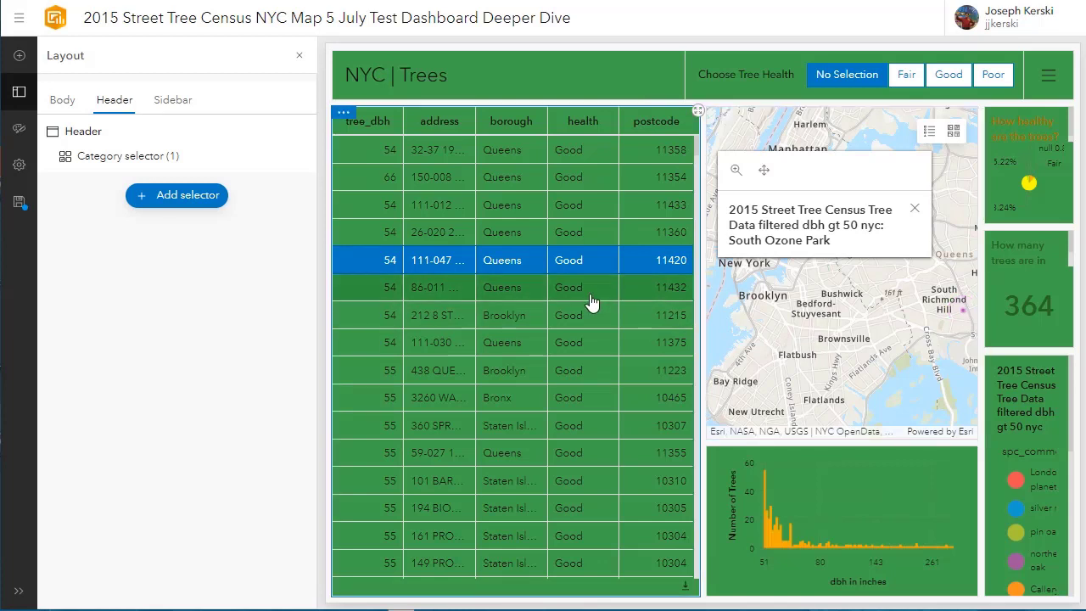
pyautogui.click(523, 315)
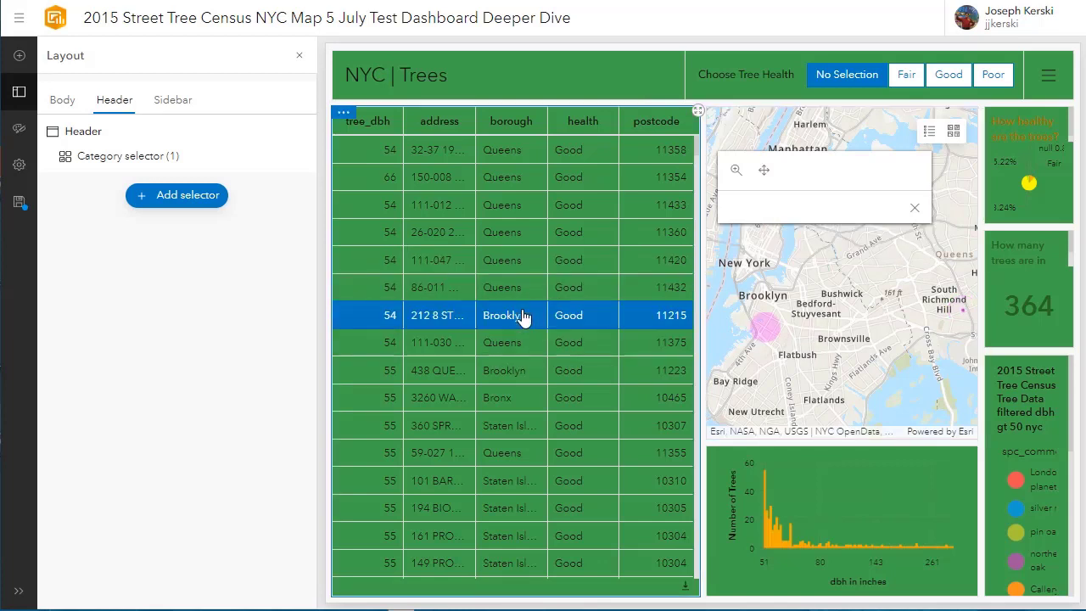
pyautogui.click(521, 428)
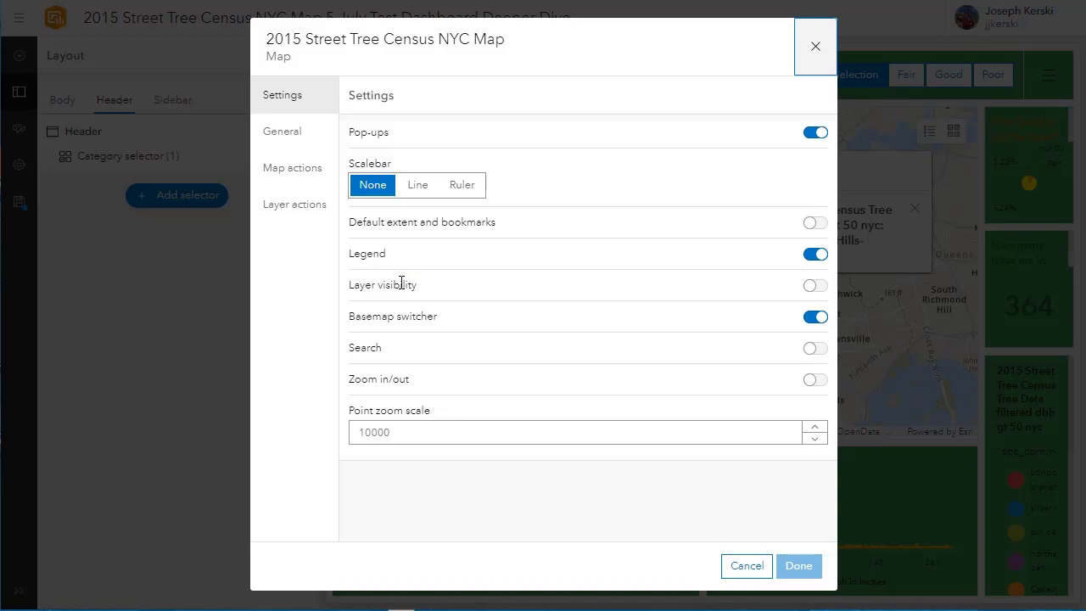
# Turn on the map's Zoom in/out option, set its point zoom scale to 5000, and finish the map settings.
pyautogui.click(427, 431)
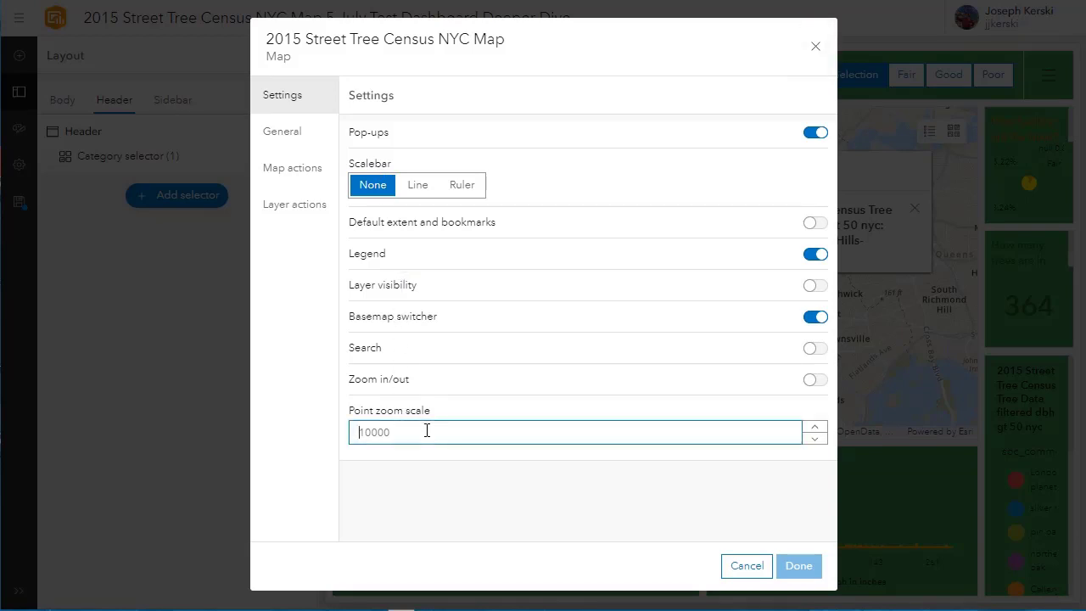
pyautogui.write('5000')
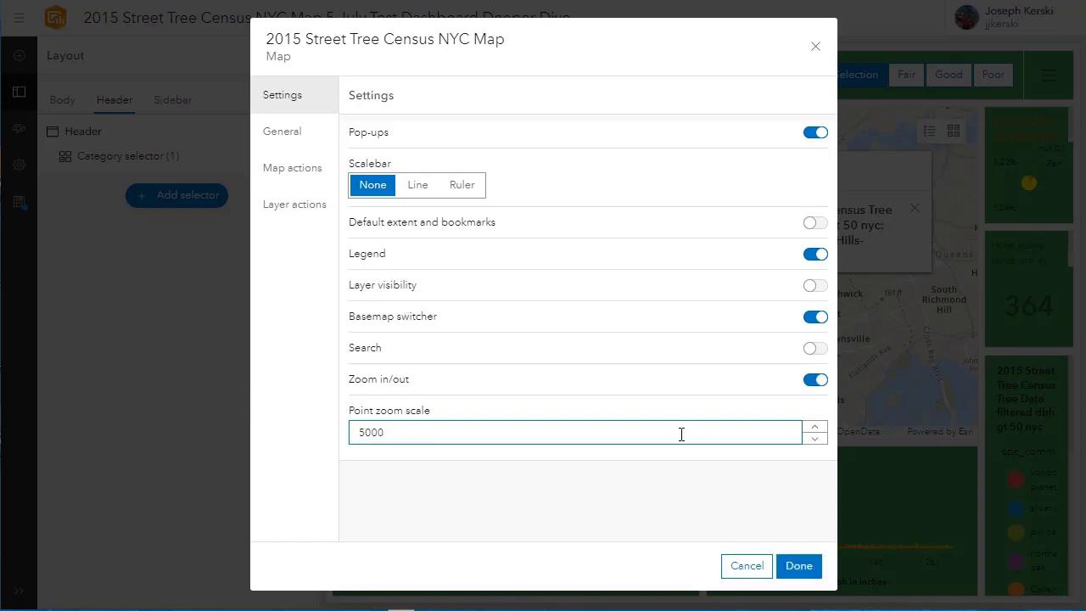
pyautogui.click(798, 565)
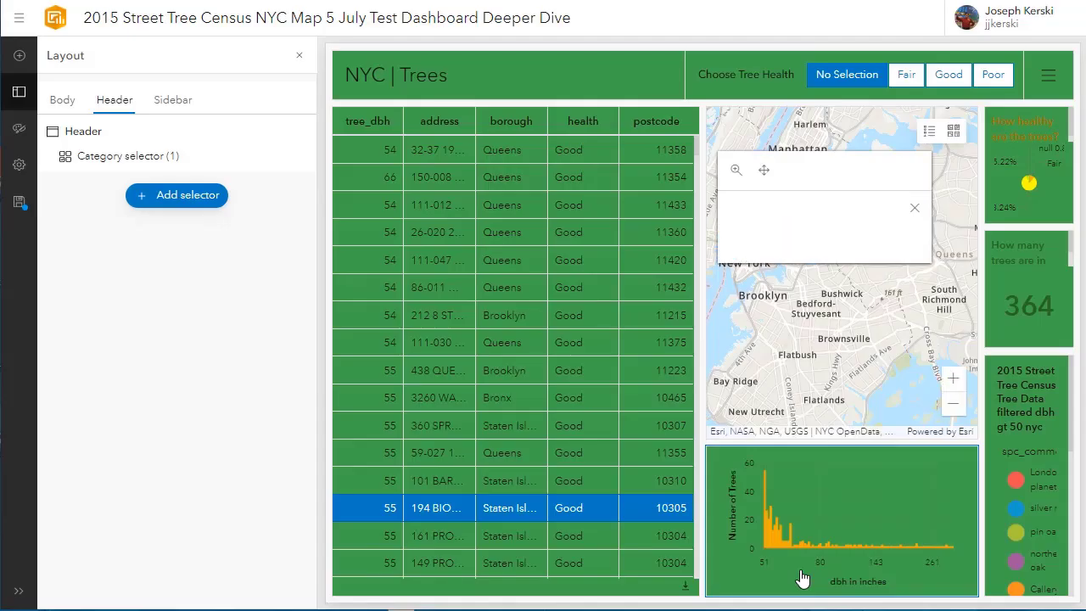
# Select Staten Island, Queens and Brooklyn rows in the table to check where their trees flash on the map.
pyautogui.click(564, 482)
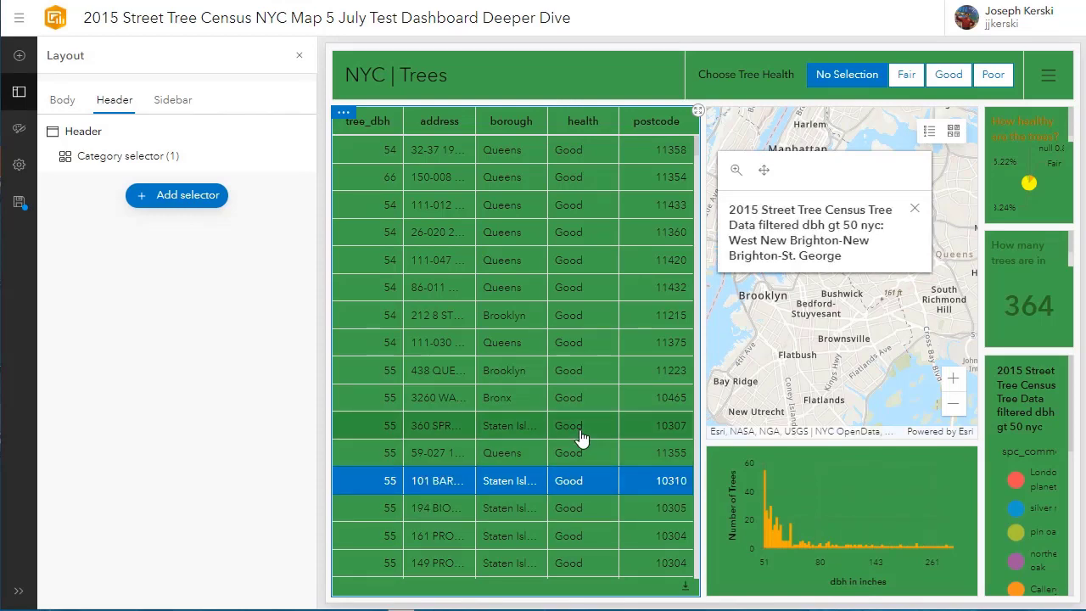
pyautogui.click(519, 486)
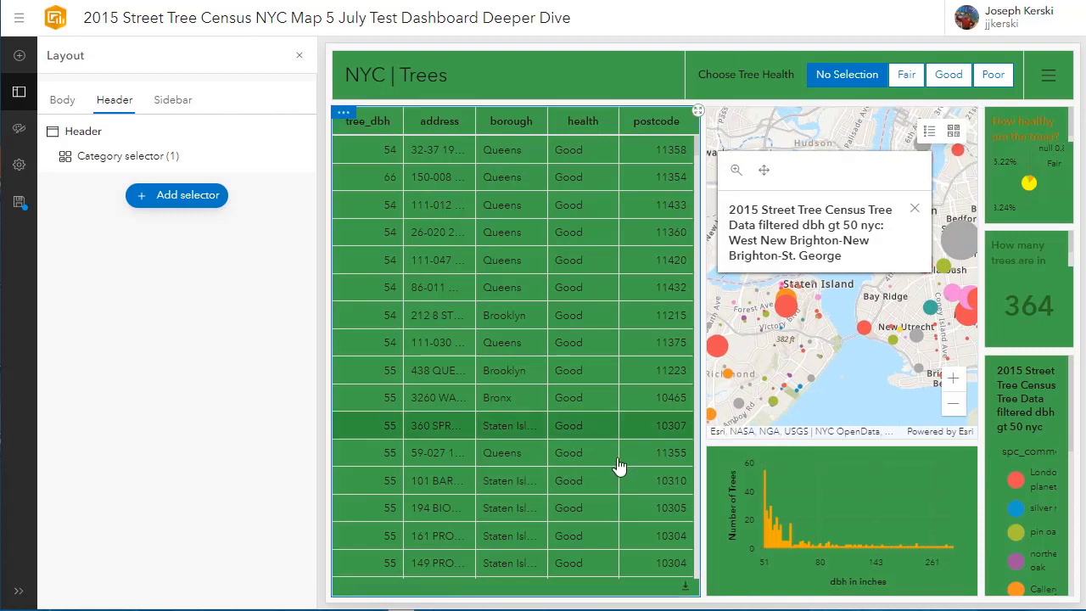
pyautogui.click(567, 458)
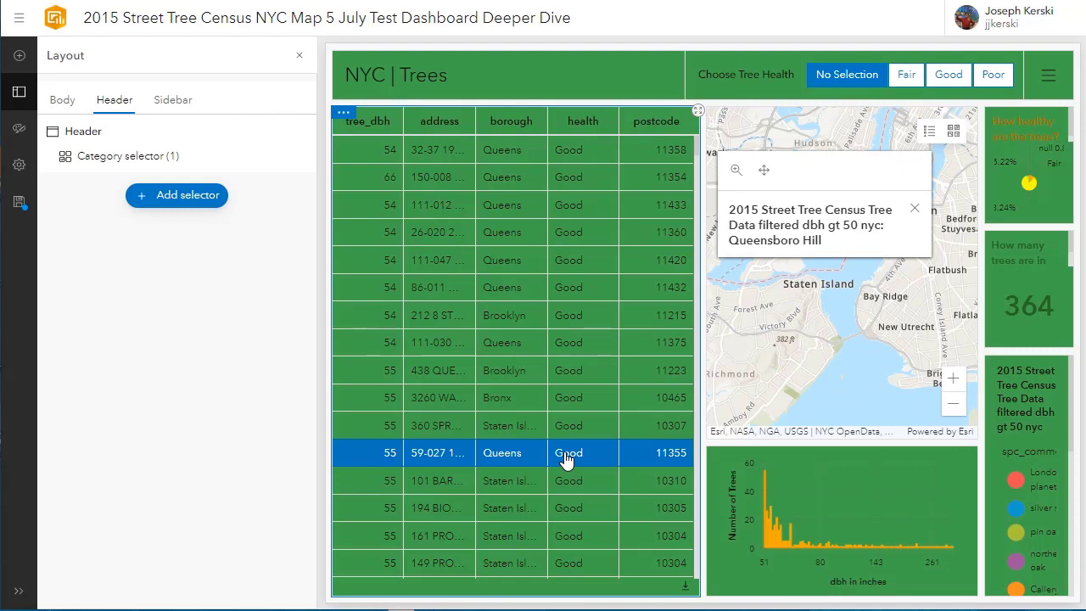
pyautogui.click(519, 477)
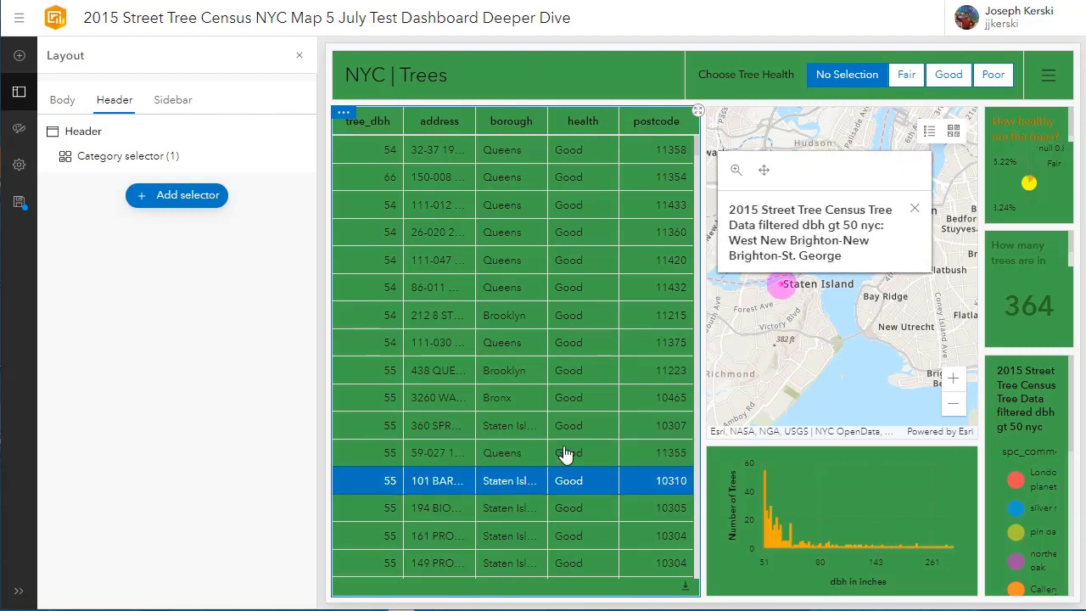
pyautogui.moveTo(783, 377); pyautogui.dragTo(884, 342)
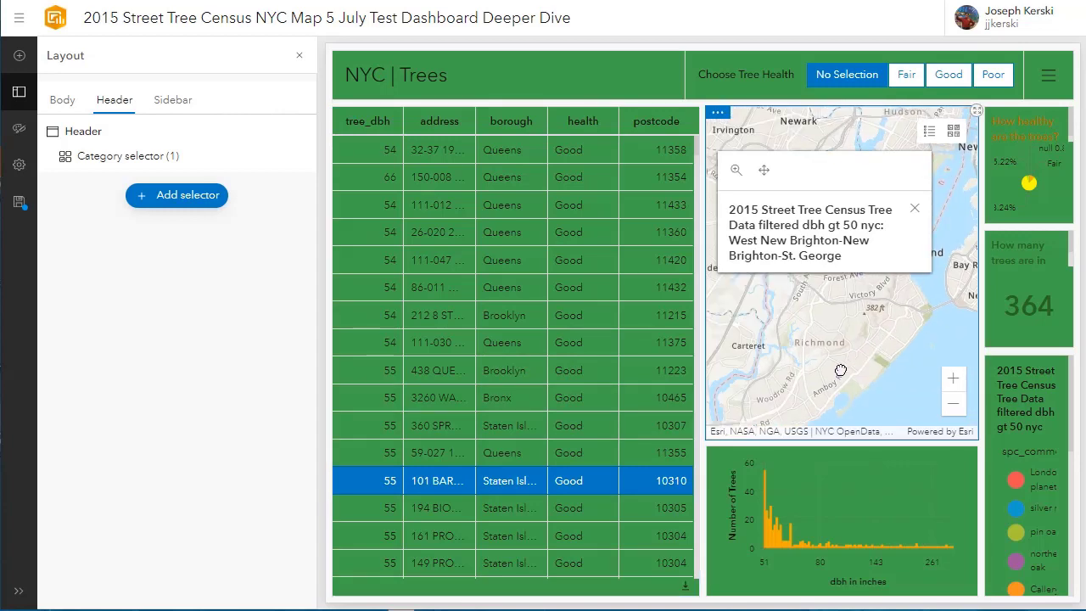
pyautogui.scroll(-3, 841, 370)
pyautogui.click(598, 342)
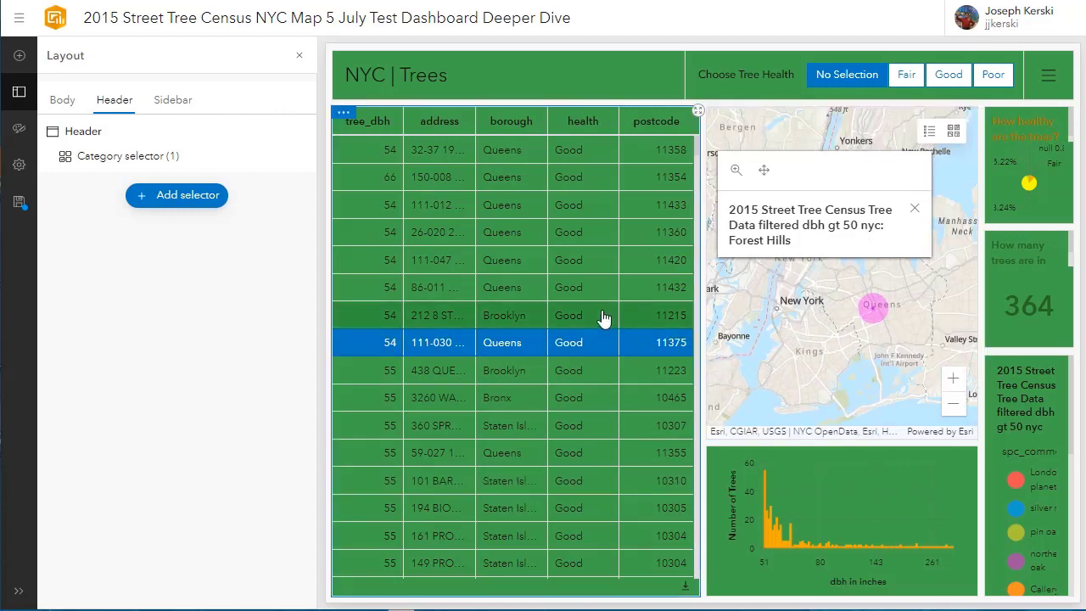
pyautogui.click(601, 315)
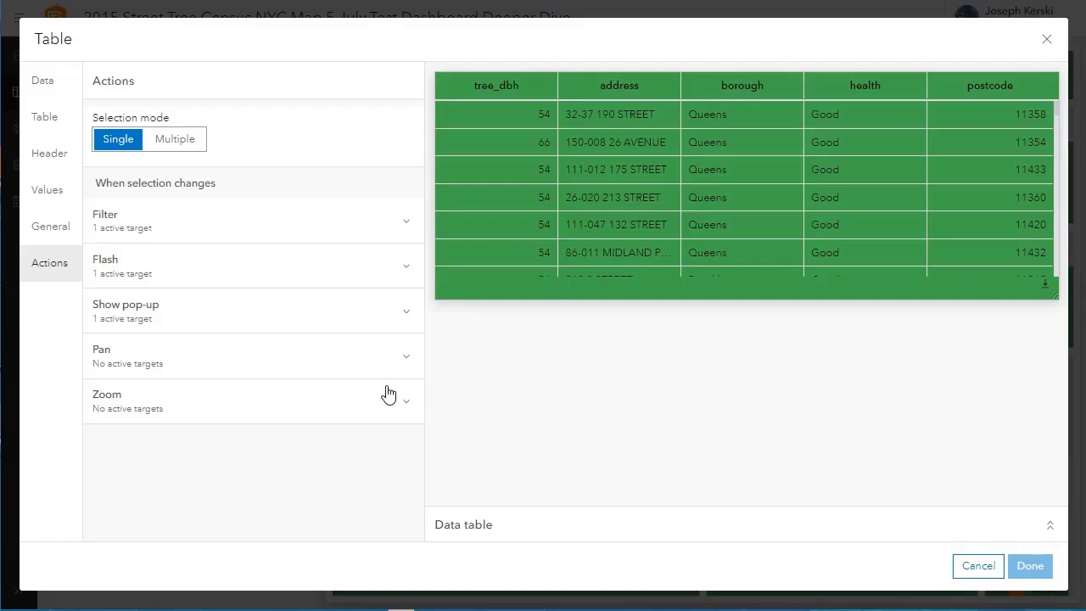
# Make the table pan the 2015 Street Tree Census NYC Map when its selection changes, and finish the table settings.
pyautogui.click(264, 371)
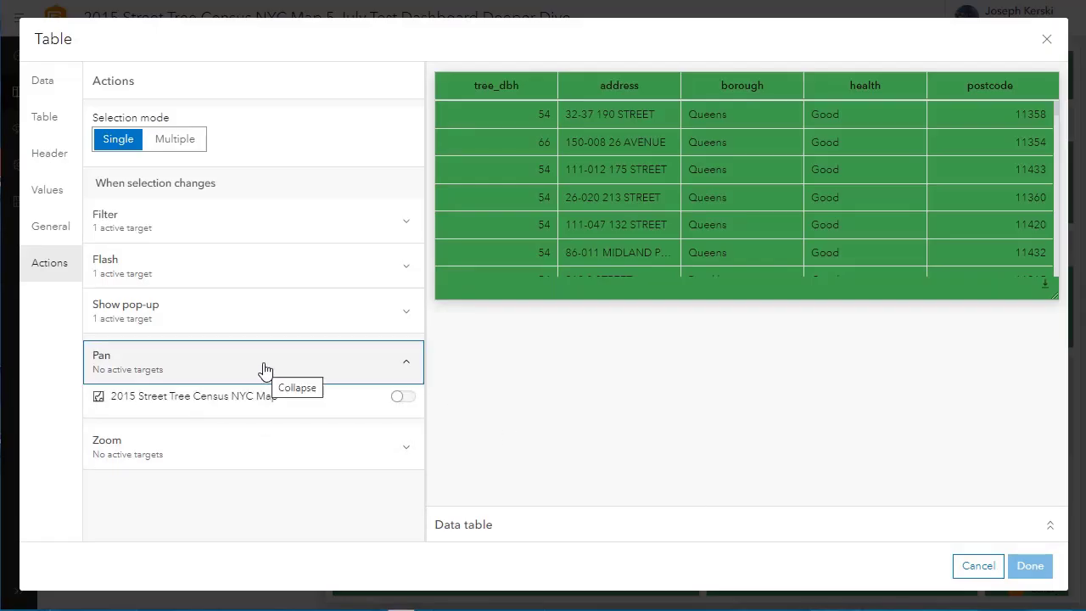
pyautogui.click(404, 398)
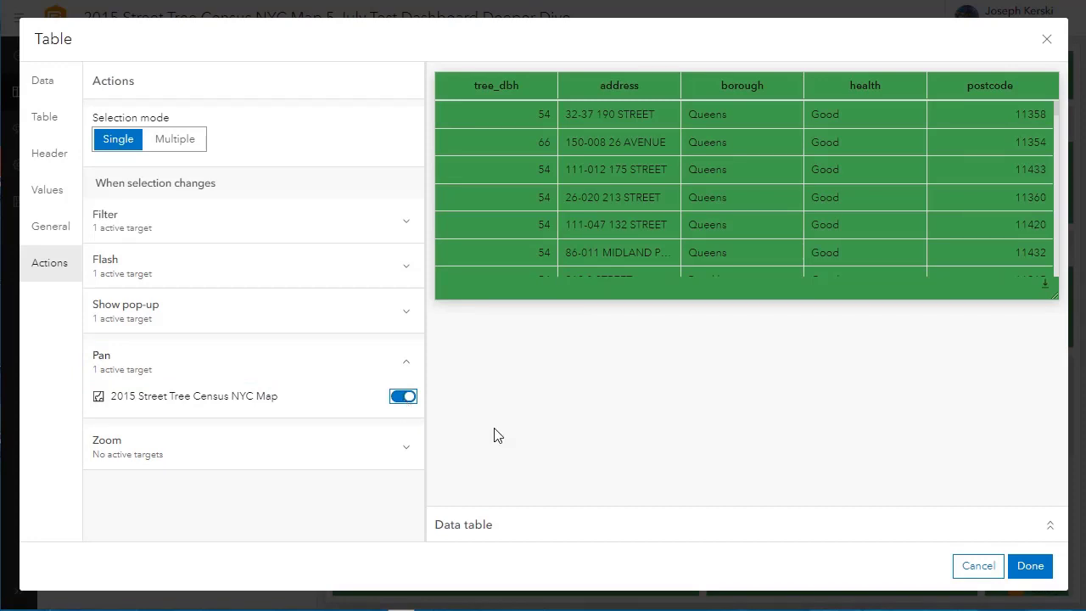
pyautogui.click(1019, 565)
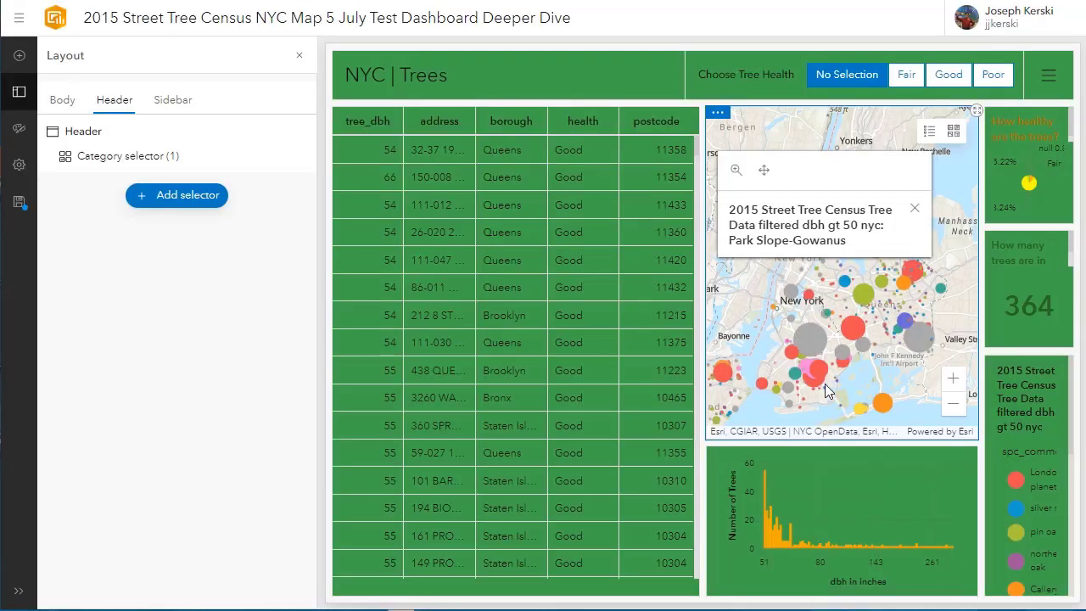
# Test the table's pan action by selecting individual Brooklyn, Queens and Staten Island rows and watching the map.
pyautogui.click(543, 328)
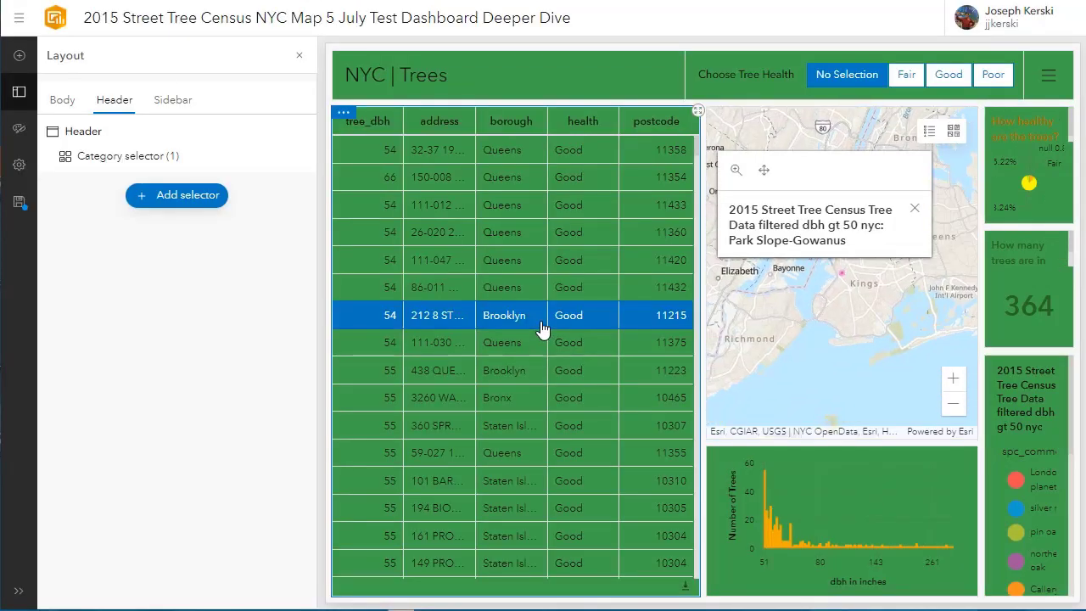
pyautogui.click(523, 348)
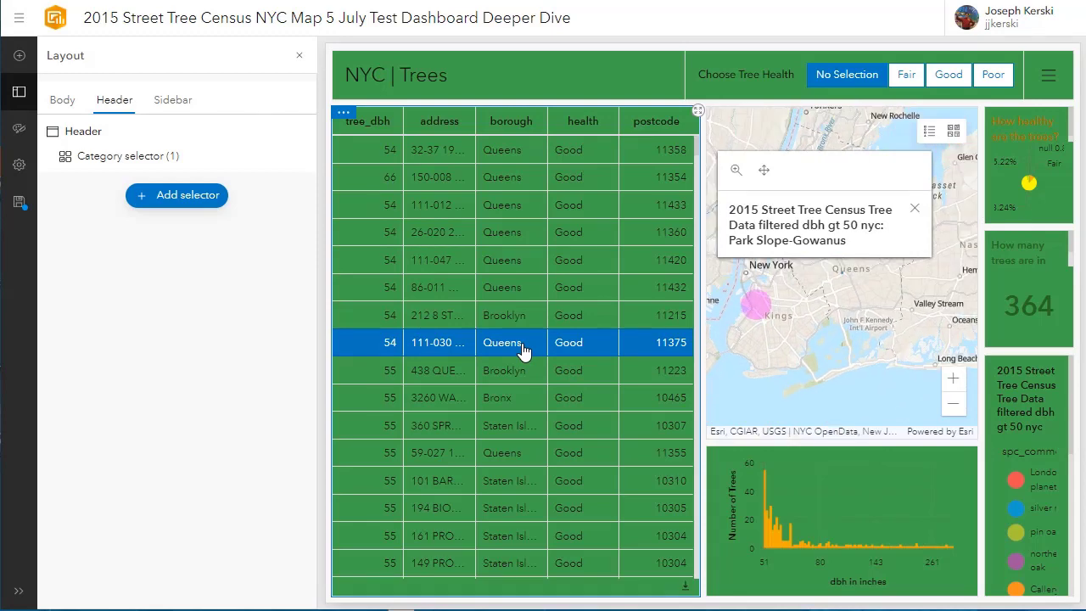
pyautogui.click(514, 426)
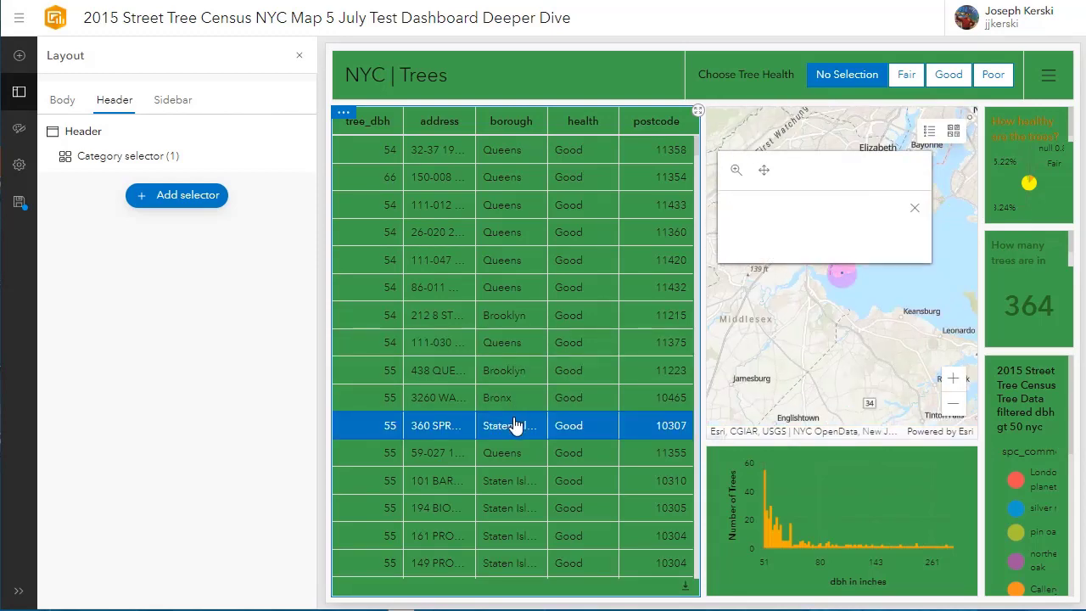
pyautogui.click(543, 484)
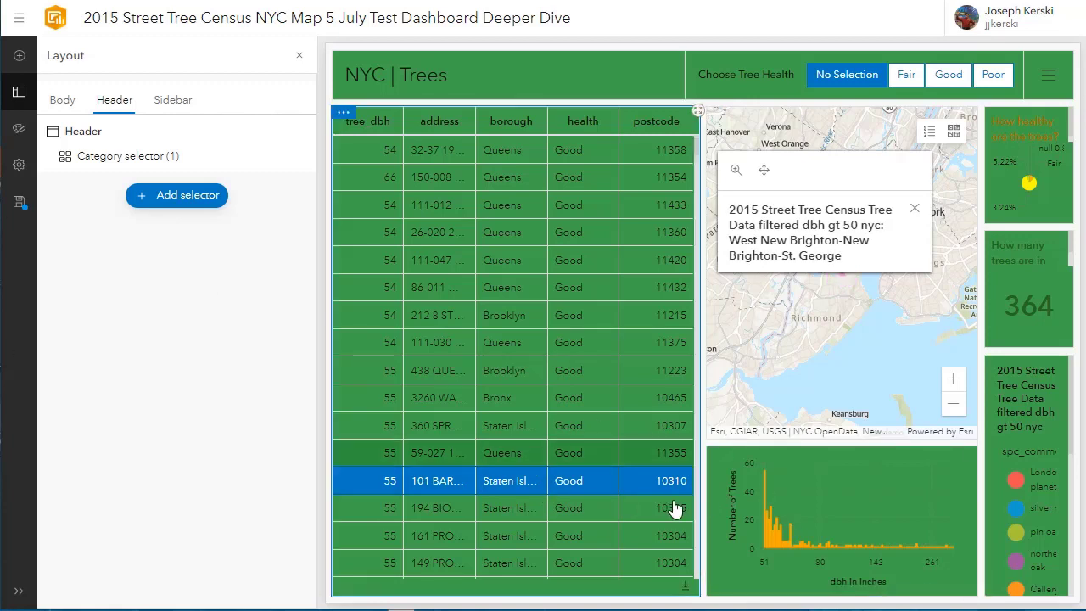
# Save the dashboard.
pyautogui.click(32, 203)
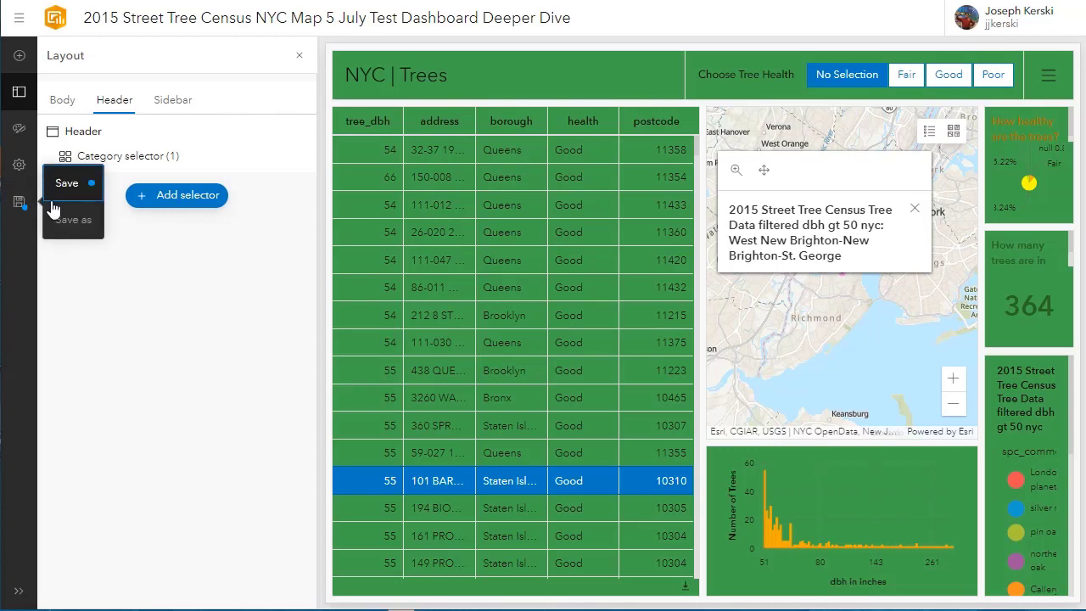
pyautogui.click(66, 185)
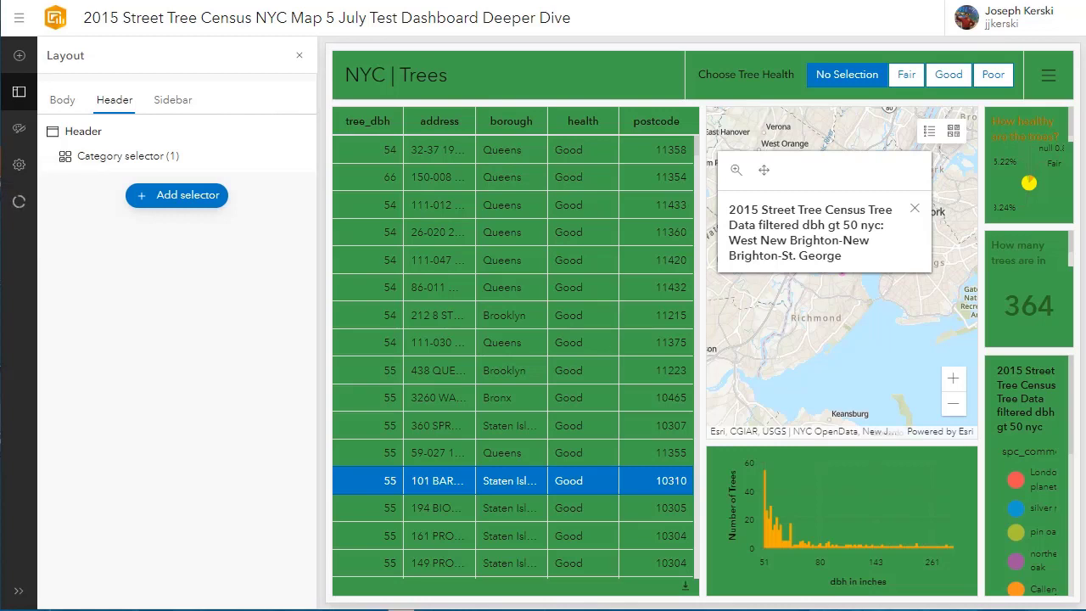
pyautogui.moveTo(344, 65)
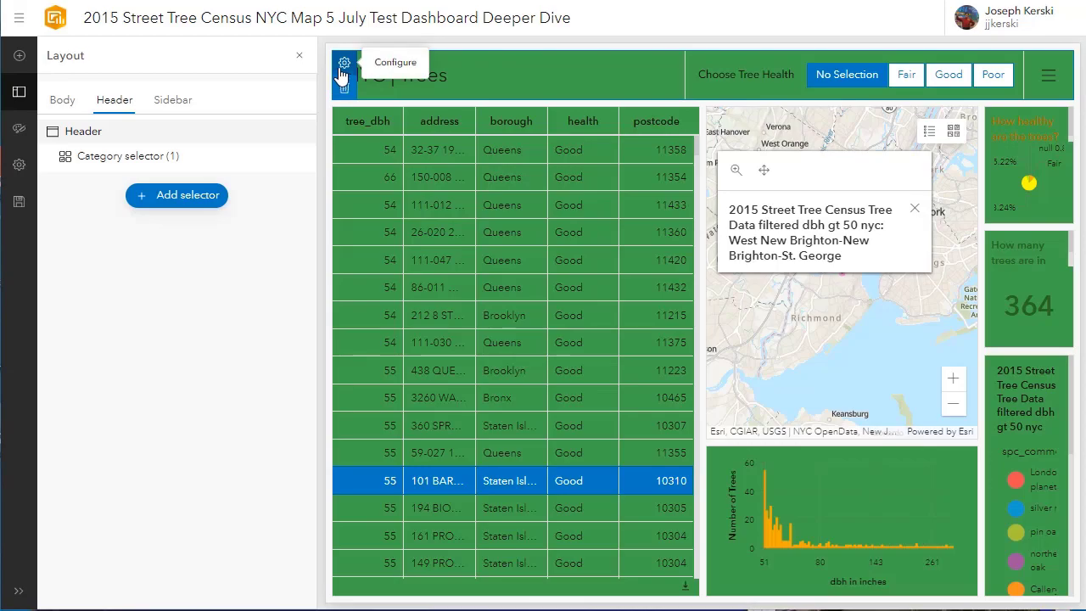
pyautogui.click(343, 65)
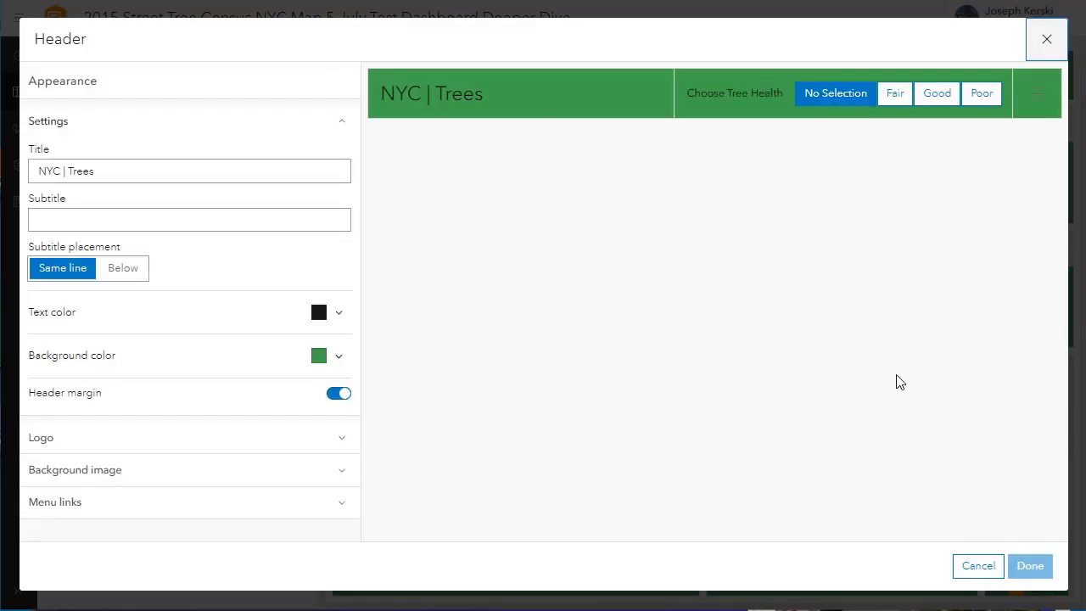
pyautogui.click(978, 566)
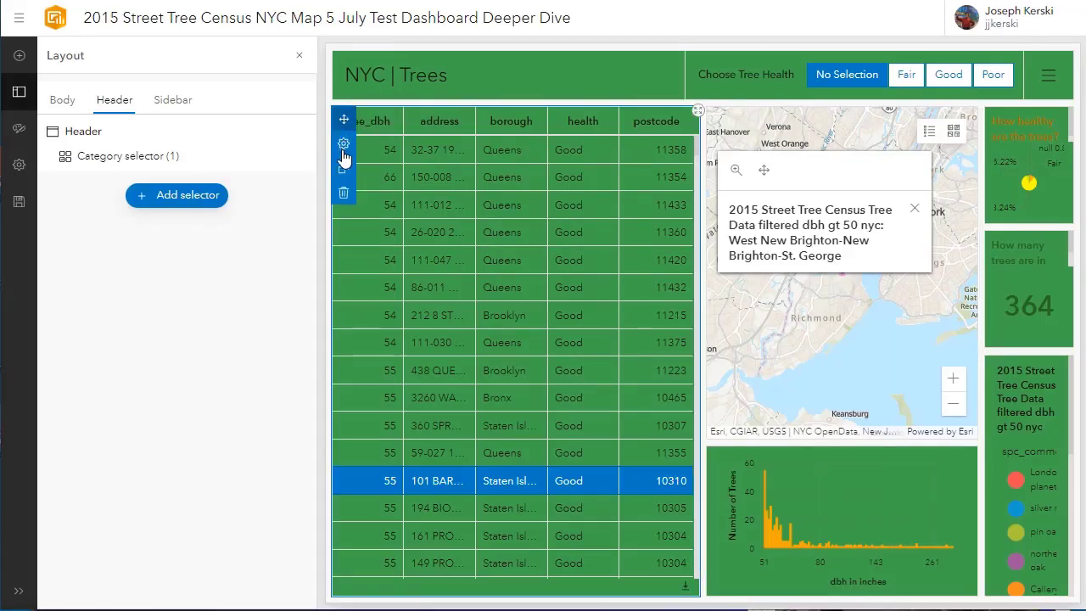
# Sort the tree table by tree_dbh in descending order and finish the table settings.
pyautogui.click(343, 143)
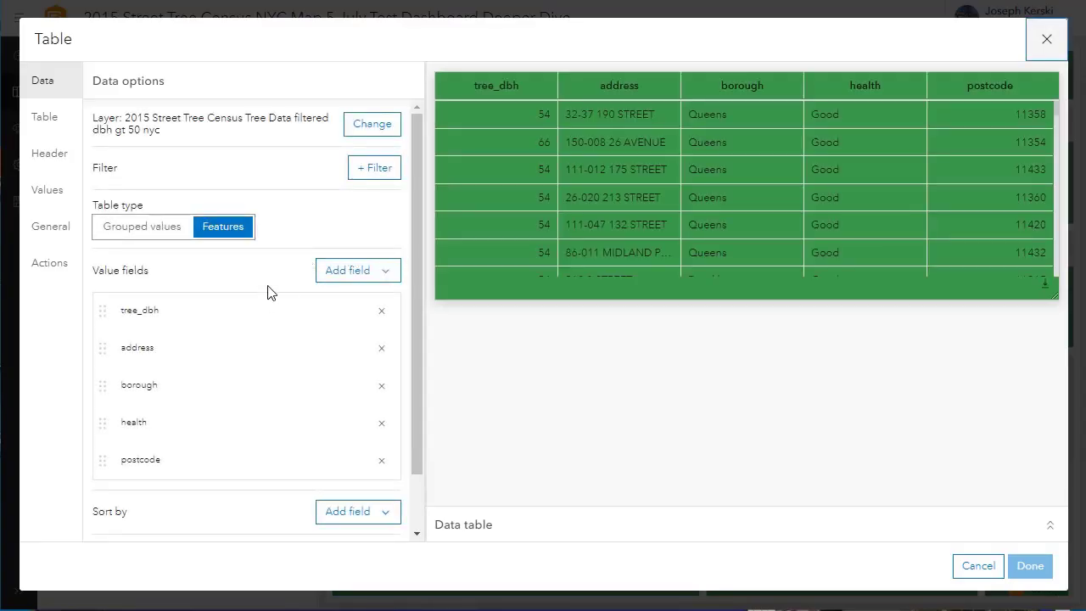
pyautogui.scroll(-2, 335, 441)
pyautogui.click(338, 450)
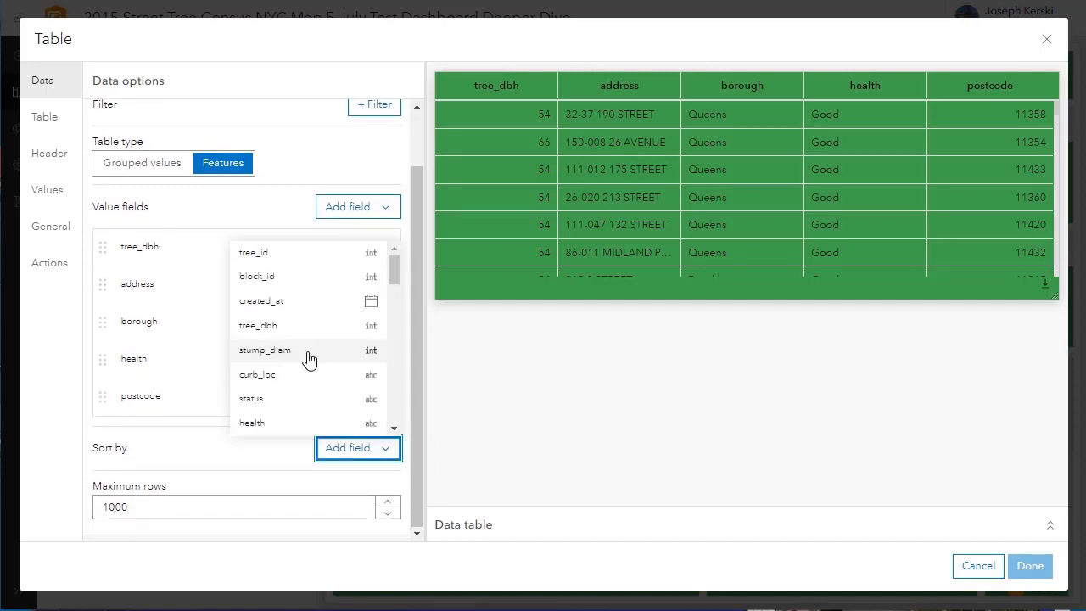
pyautogui.click(306, 331)
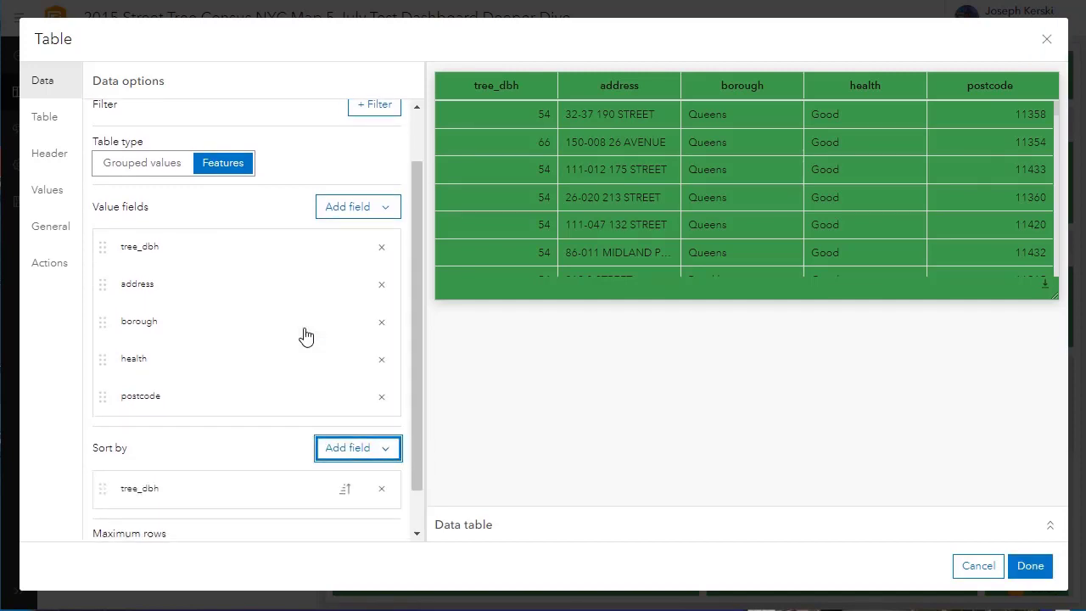
pyautogui.click(344, 491)
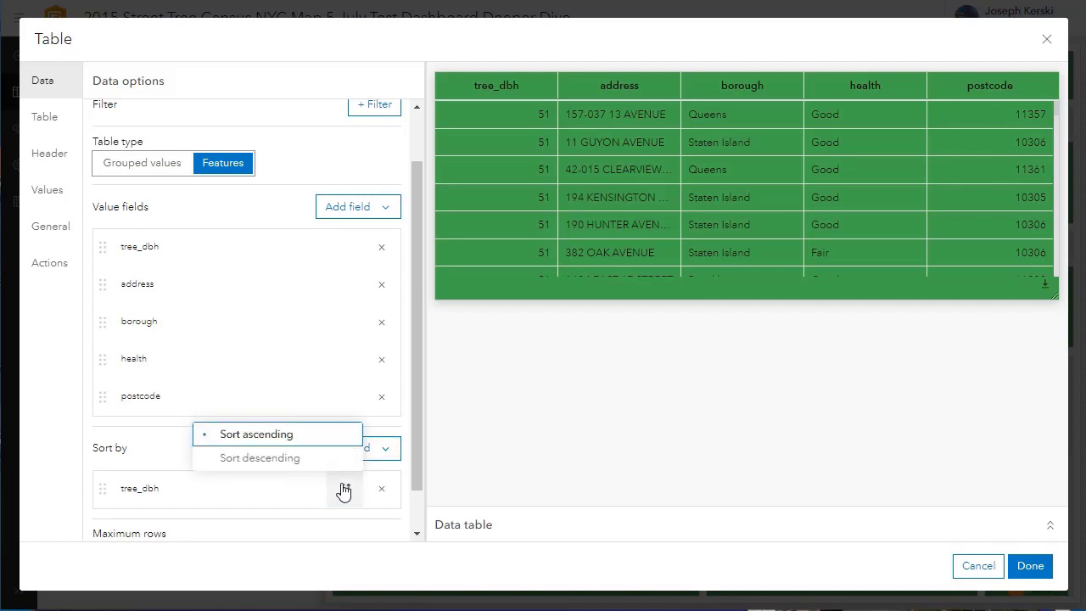
pyautogui.click(309, 459)
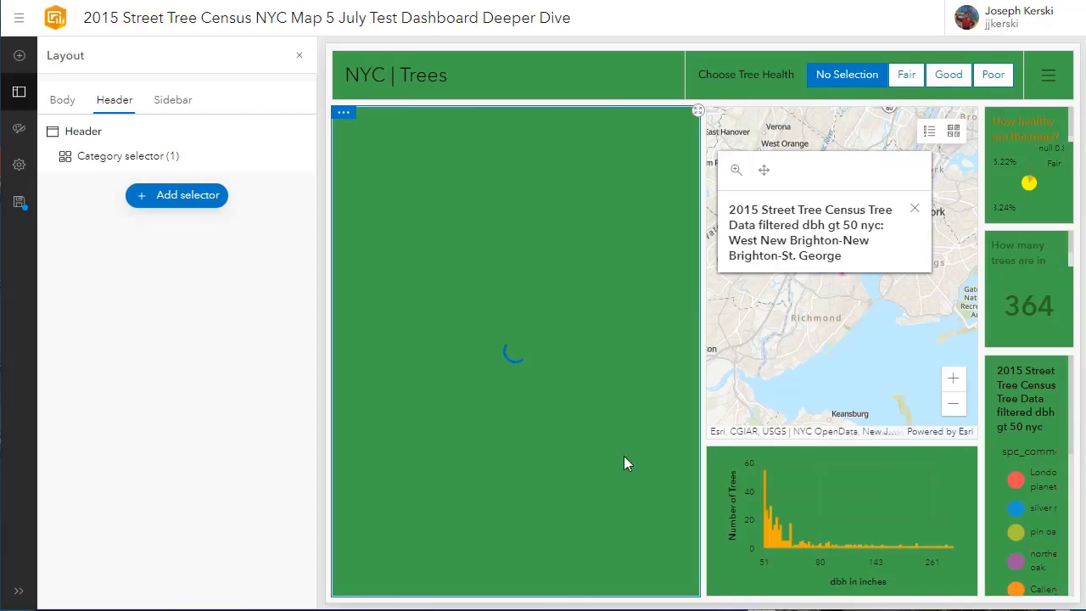
# Select the three largest trees in the sorted table one by one, in the Bronx, Brooklyn and Queens, to locate them on the map.
pyautogui.click(386, 153)
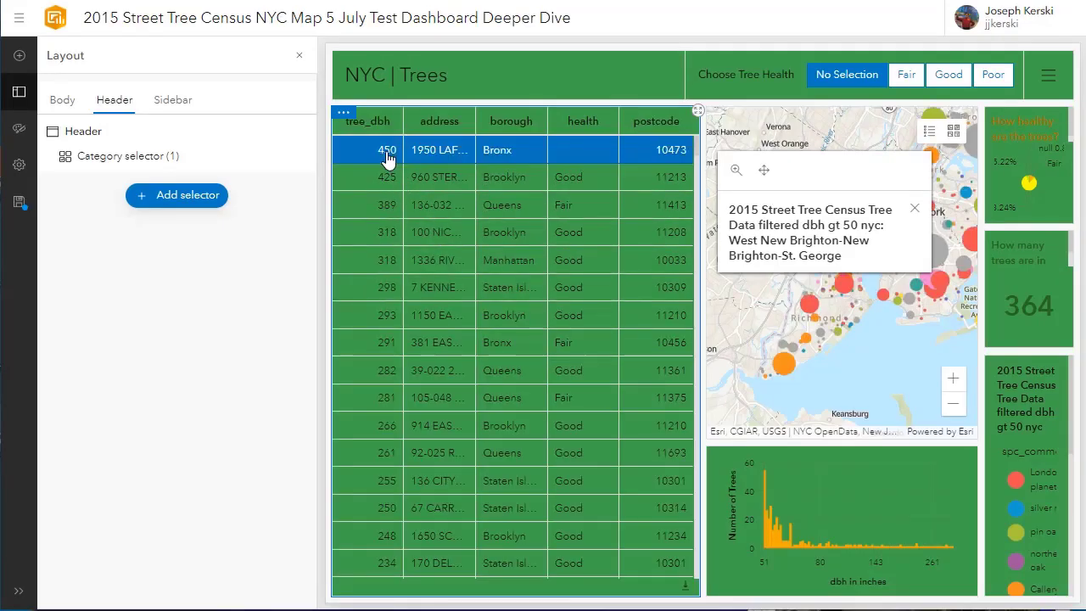
pyautogui.click(376, 176)
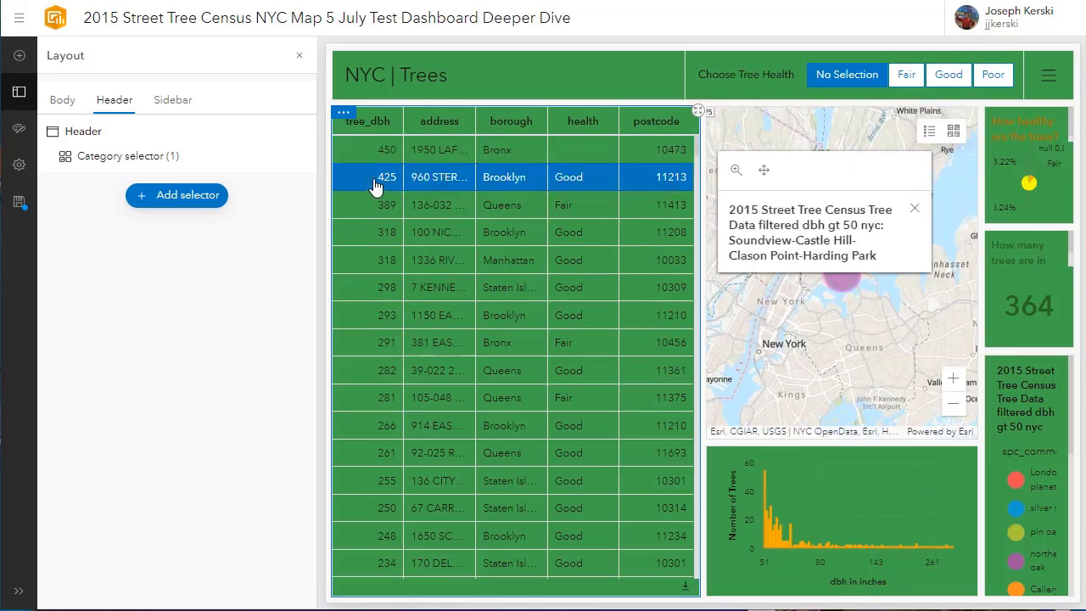
pyautogui.click(376, 205)
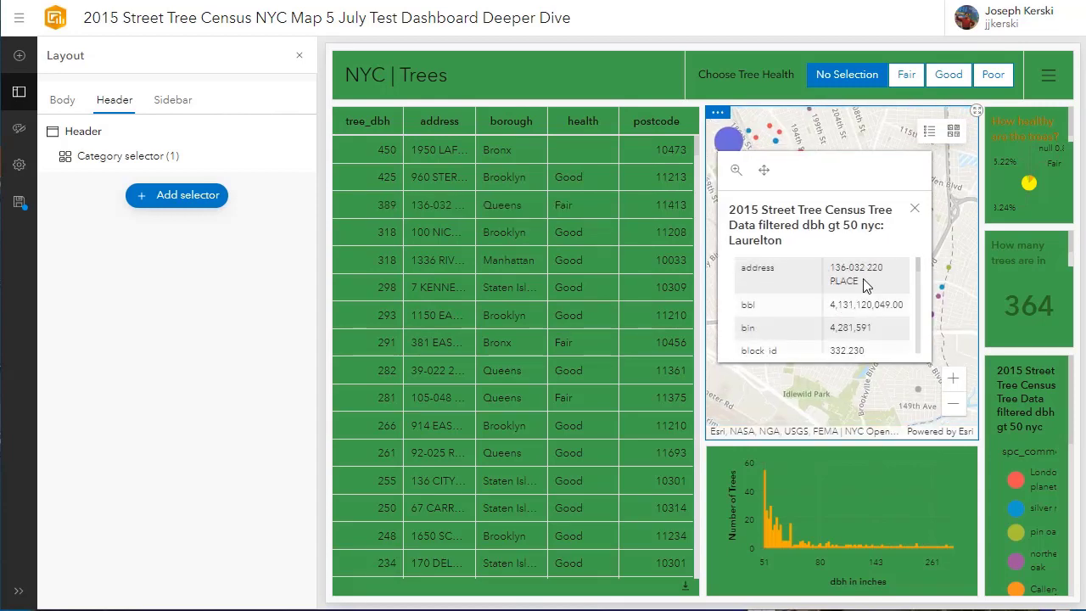
# Select the Queens tree's address in its map pop-up, reselect its table row and inspect its location on the map.
pyautogui.moveTo(858, 281); pyautogui.dragTo(834, 267)
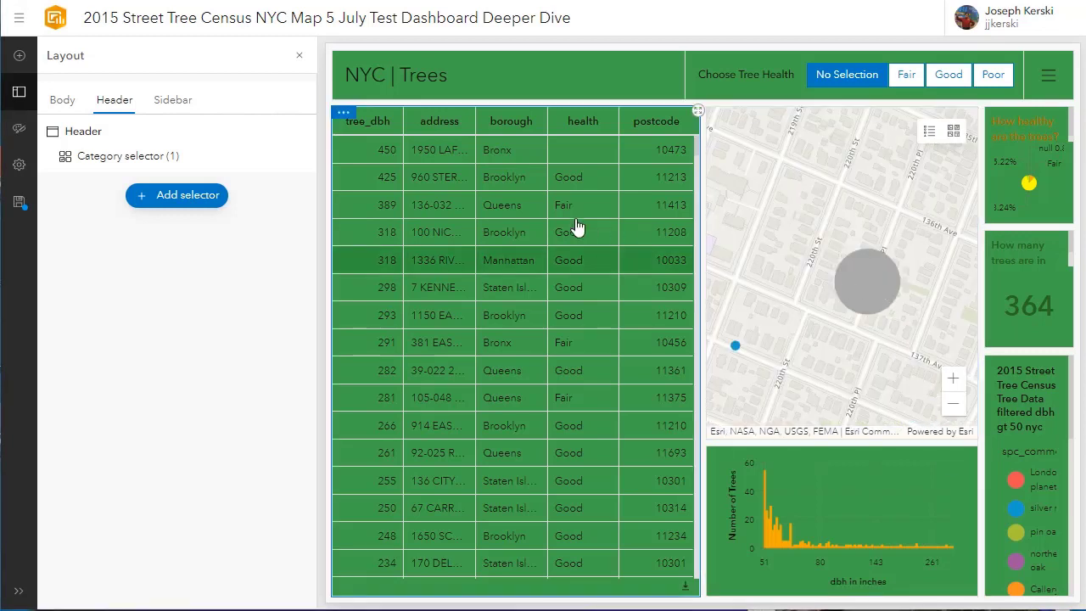
pyautogui.click(519, 210)
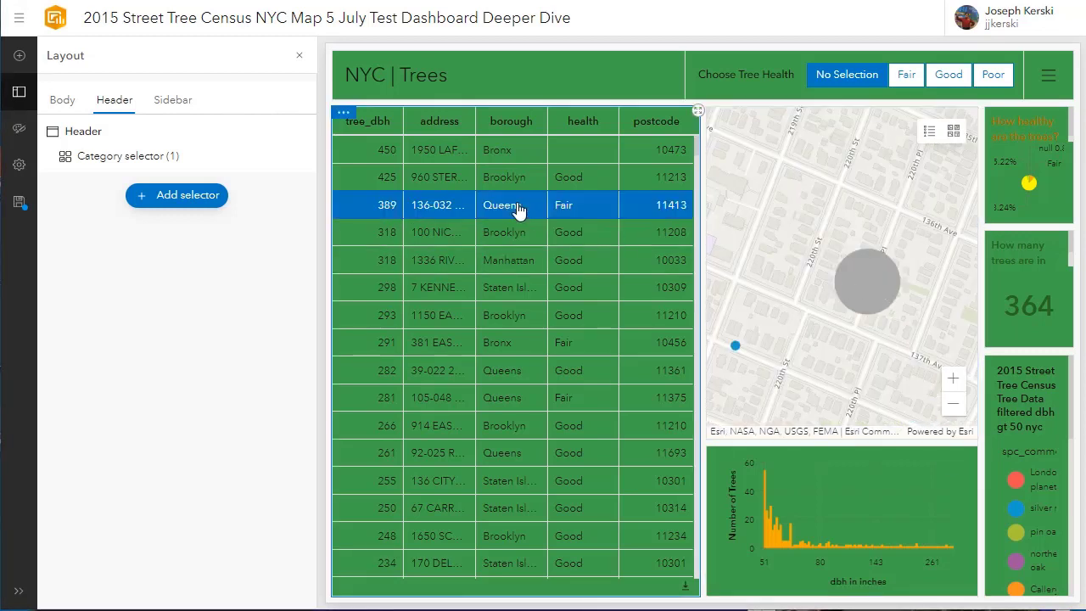
pyautogui.click(839, 268)
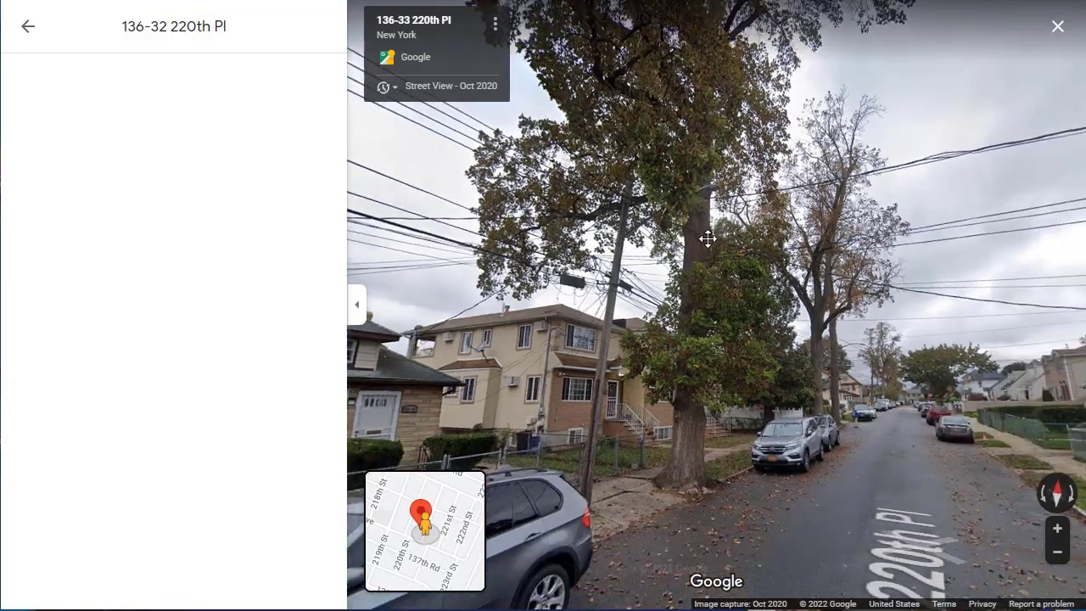
# Look around the Queens tree's address in Google Street View, examining the large street trees from trunk to crown.
pyautogui.moveTo(708, 239); pyautogui.dragTo(566, 306)
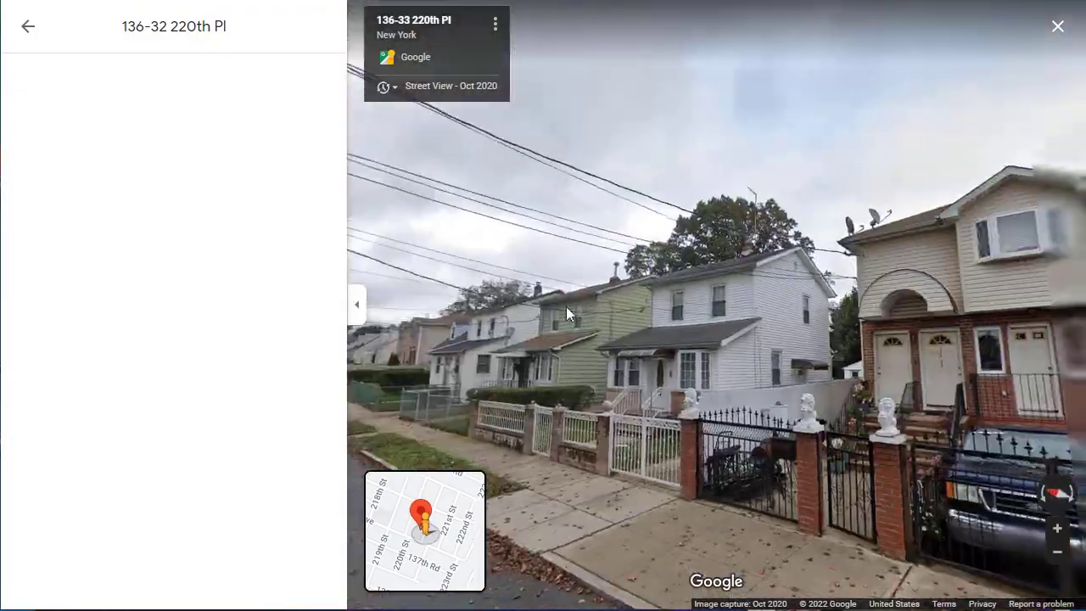
pyautogui.moveTo(849, 356); pyautogui.dragTo(586, 335)
pyautogui.moveTo(897, 375); pyautogui.dragTo(534, 436)
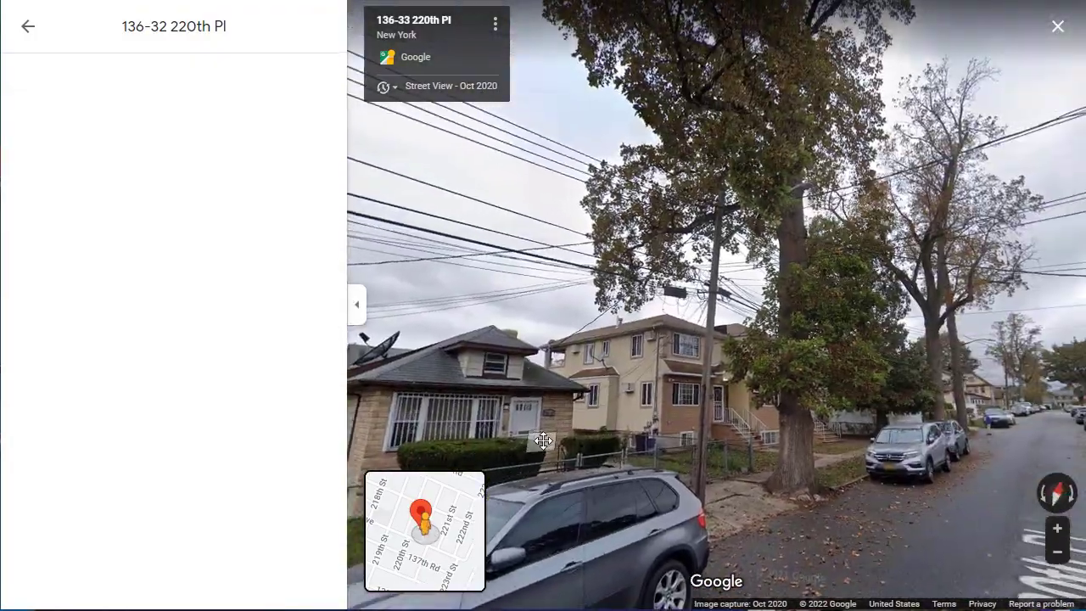
pyautogui.moveTo(613, 364); pyautogui.dragTo(647, 469)
pyautogui.moveTo(874, 442); pyautogui.dragTo(579, 344)
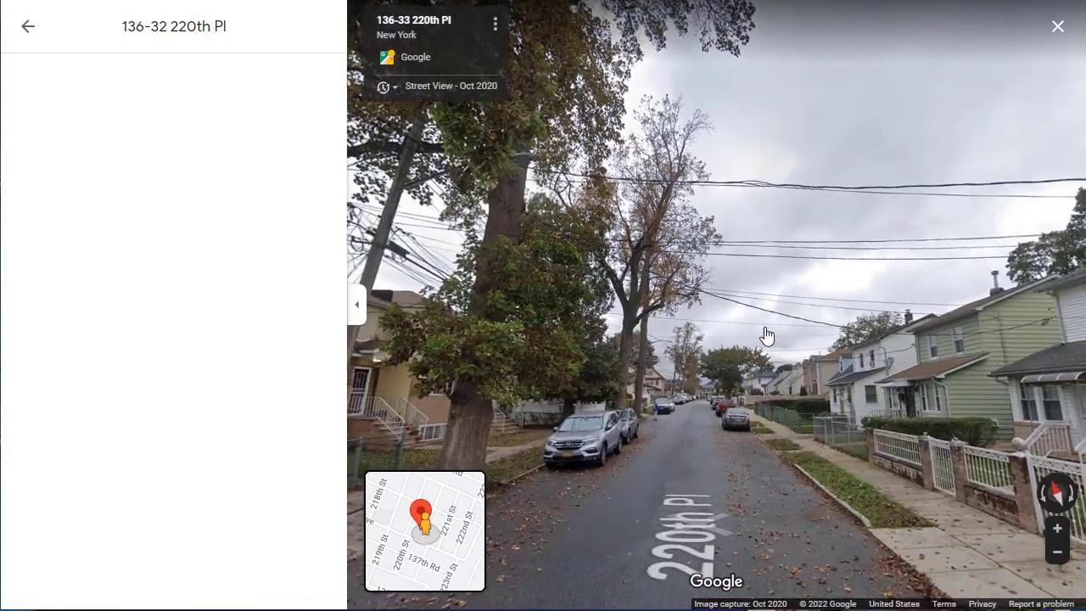
pyautogui.moveTo(908, 339); pyautogui.dragTo(594, 321)
pyautogui.moveTo(899, 352); pyautogui.dragTo(592, 545)
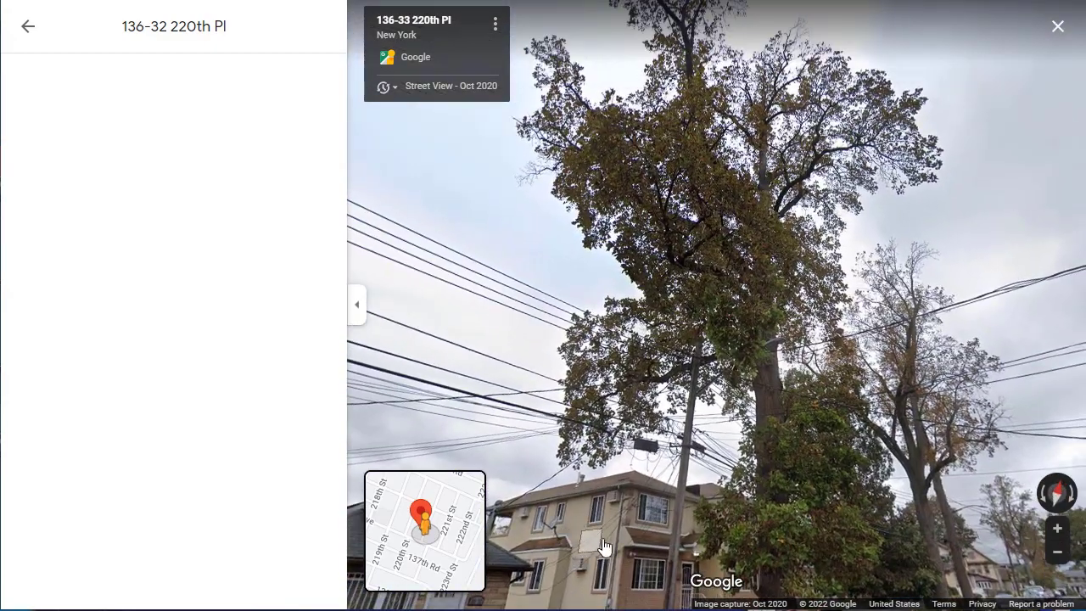